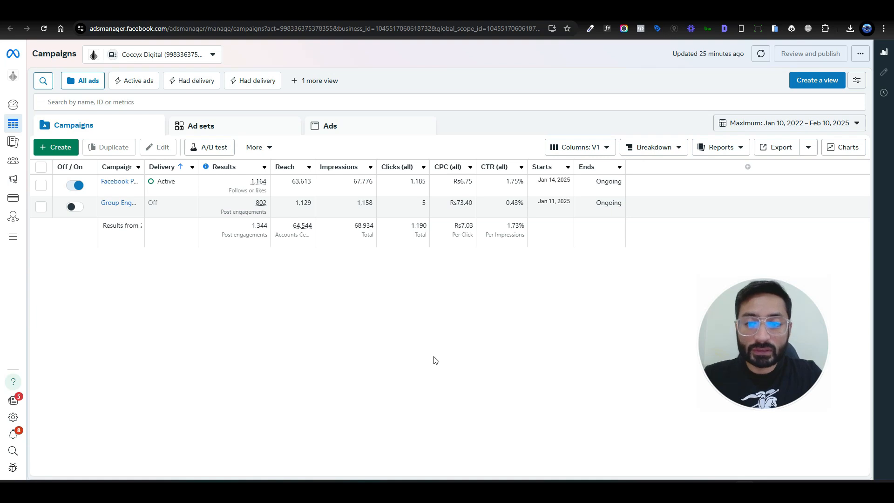
Step: Create a new campaign with the Leads objective using the Manual leads campaign setup
{"action": "left_click", "coordinate": [54, 145]}
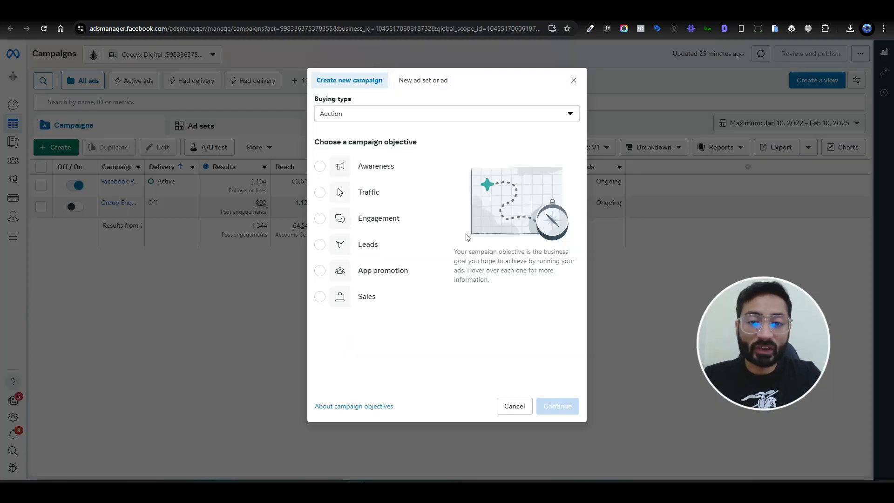
{"action": "left_click", "coordinate": [386, 244]}
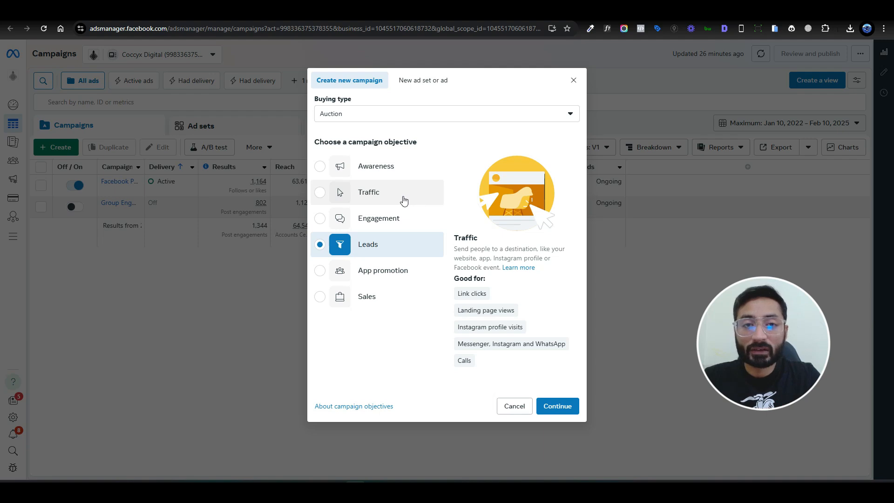
{"action": "left_click", "coordinate": [555, 407]}
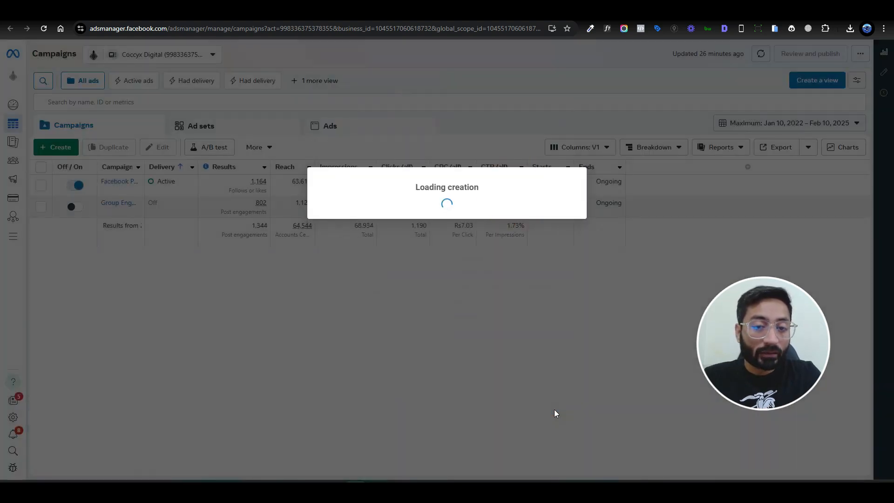
{"action": "left_click", "coordinate": [431, 270]}
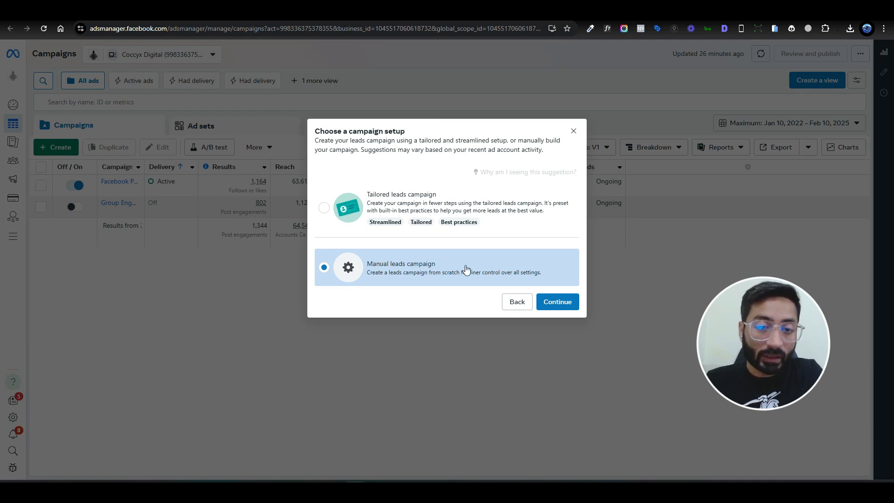
{"action": "left_click", "coordinate": [558, 301]}
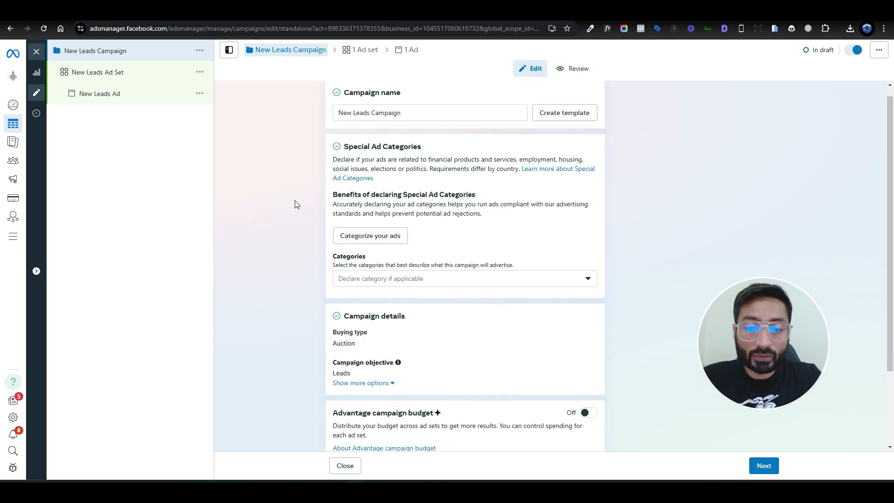
Step: Turn the Advantage campaign budget on and back off, and briefly open the New Leads Ad Set before returning to the campaign
{"action": "scroll", "coordinate": [302, 233], "scroll_direction": "down", "scroll_amount": 2}
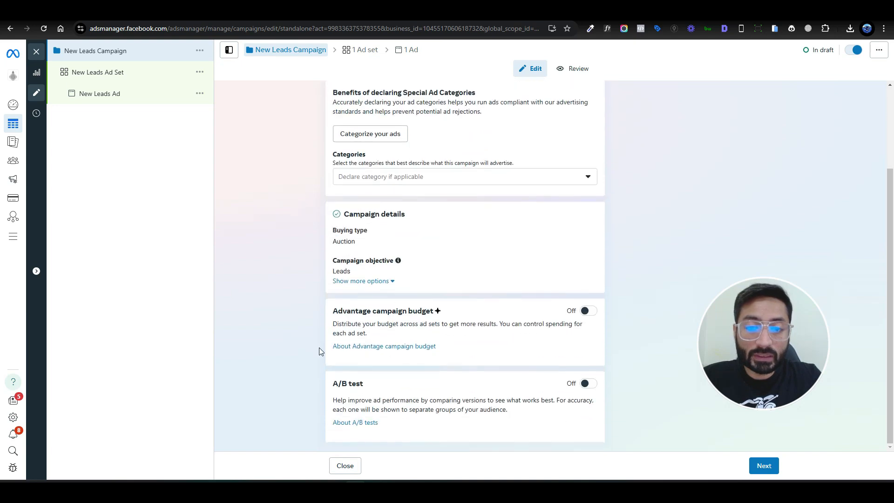
{"action": "left_click", "coordinate": [587, 312]}
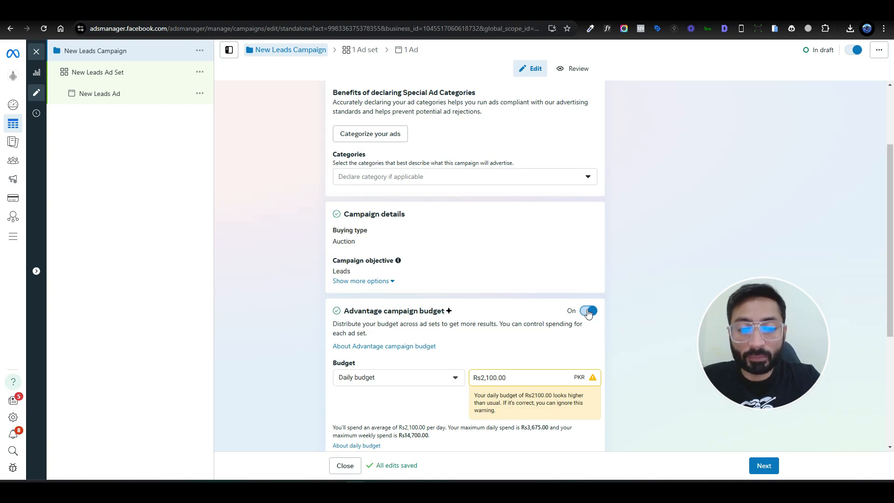
{"action": "left_click", "coordinate": [587, 312]}
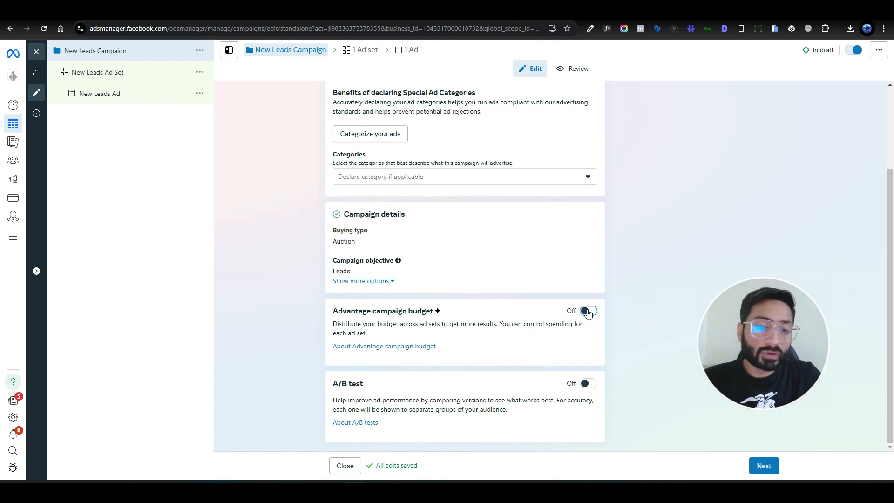
{"action": "left_click", "coordinate": [588, 312]}
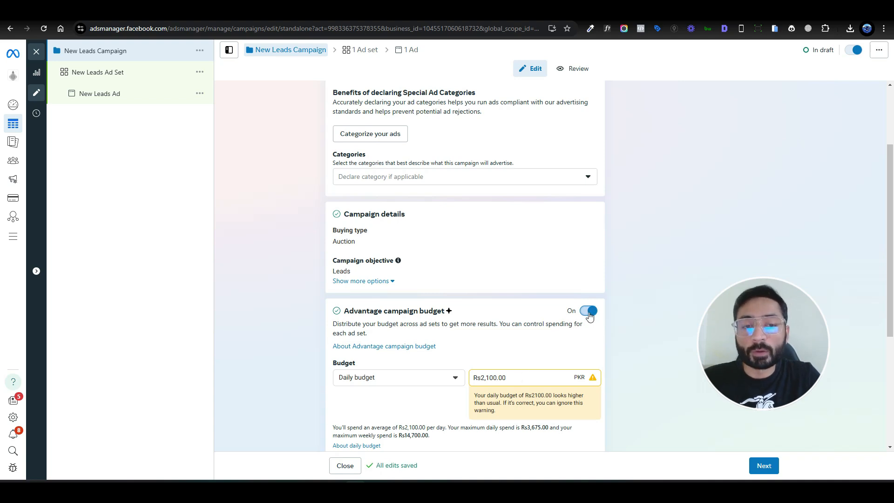
{"action": "left_click", "coordinate": [589, 312]}
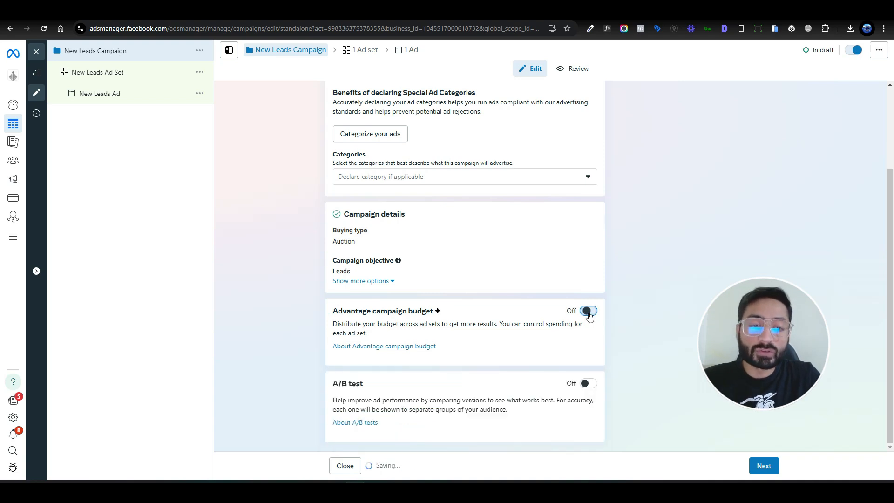
{"action": "left_click", "coordinate": [108, 74]}
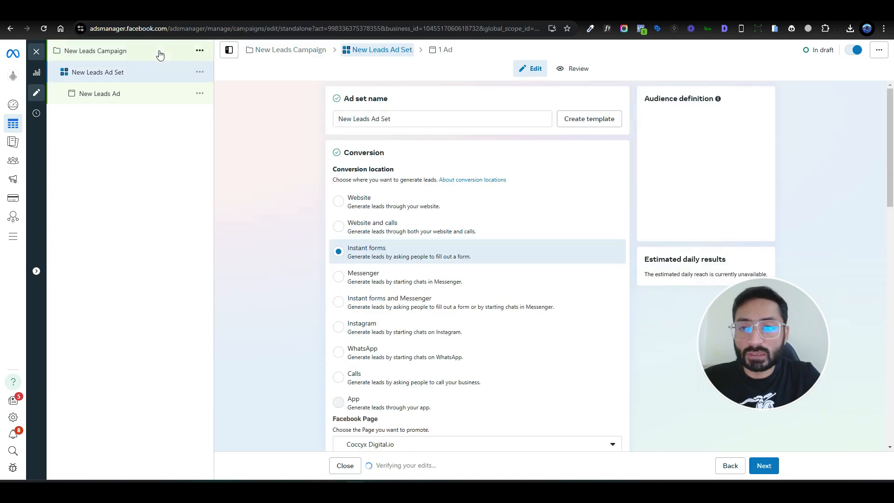
{"action": "left_click", "coordinate": [159, 54]}
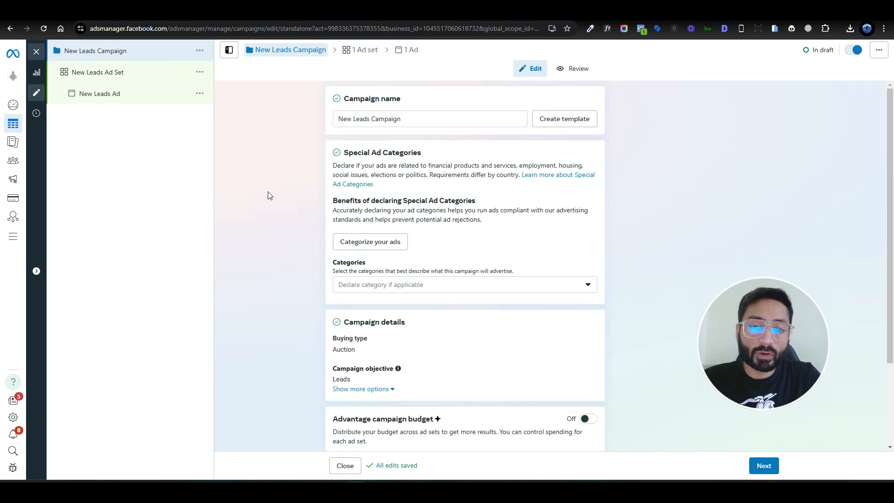
Step: Declare Housing as the campaign's special ad category and open its country selection
{"action": "scroll", "coordinate": [375, 246], "scroll_direction": "down", "scroll_amount": 2}
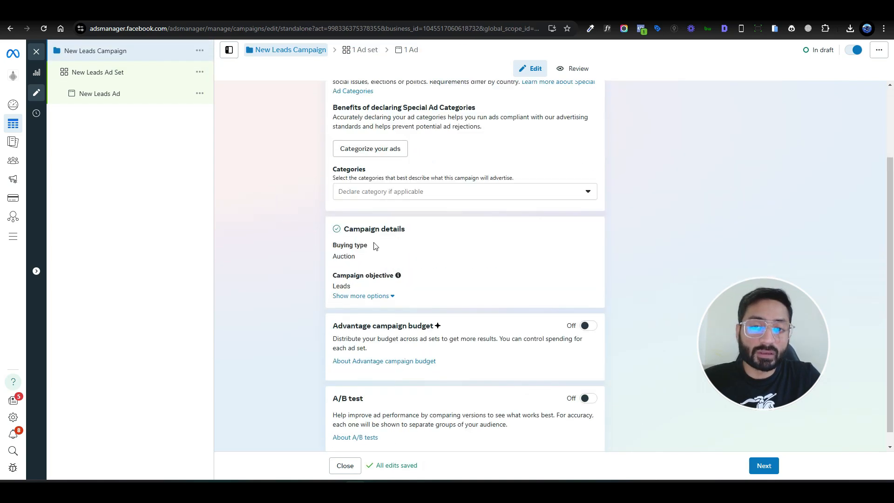
{"action": "left_click", "coordinate": [525, 196]}
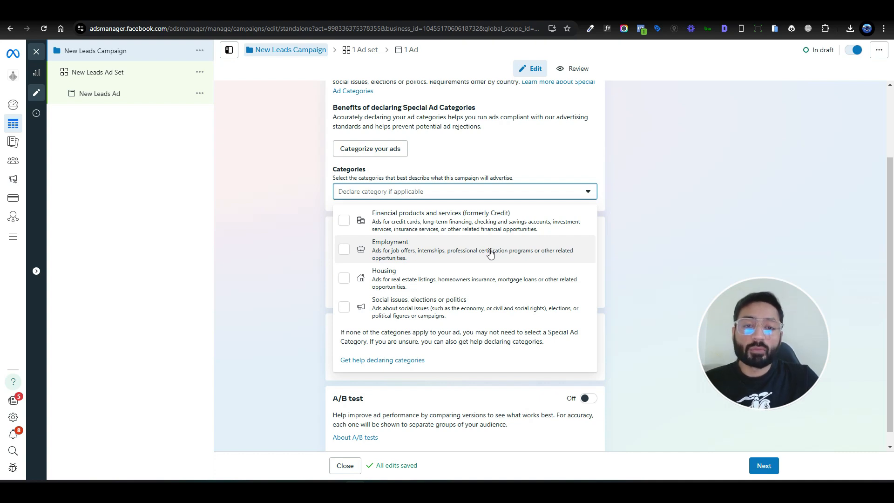
{"action": "left_click", "coordinate": [491, 280]}
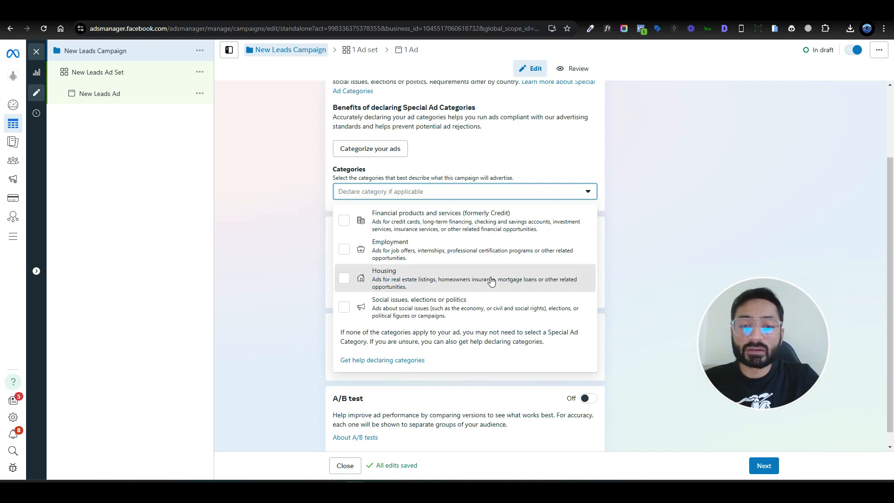
{"action": "left_click", "coordinate": [245, 224]}
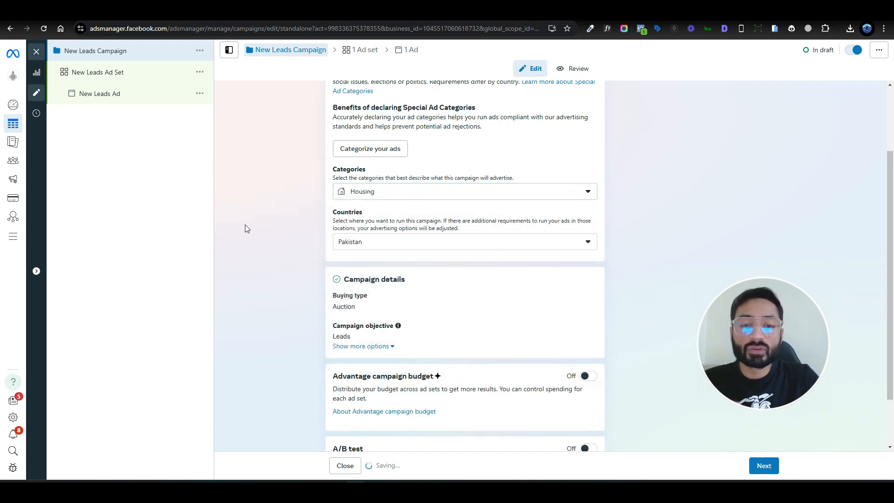
{"action": "left_click", "coordinate": [441, 194]}
{"action": "left_click", "coordinate": [241, 261]}
{"action": "left_click", "coordinate": [389, 242]}
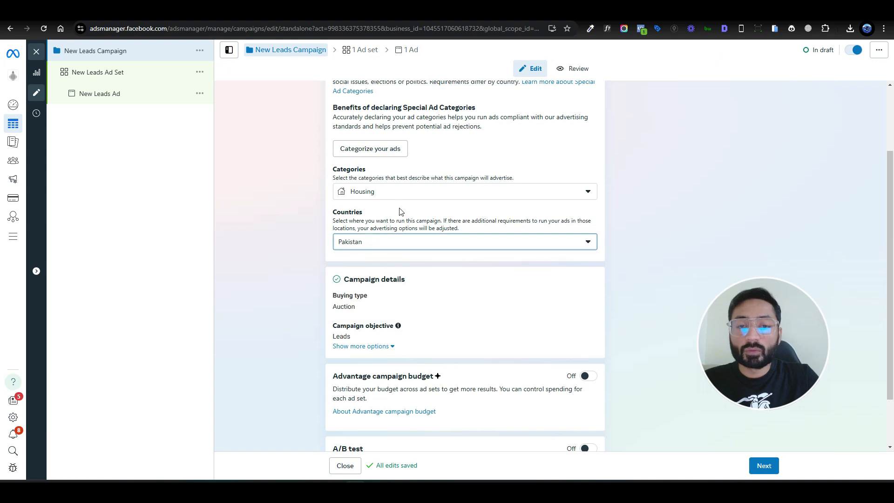
Step: Remove the Housing special ad category from the campaign
{"action": "left_click", "coordinate": [391, 192]}
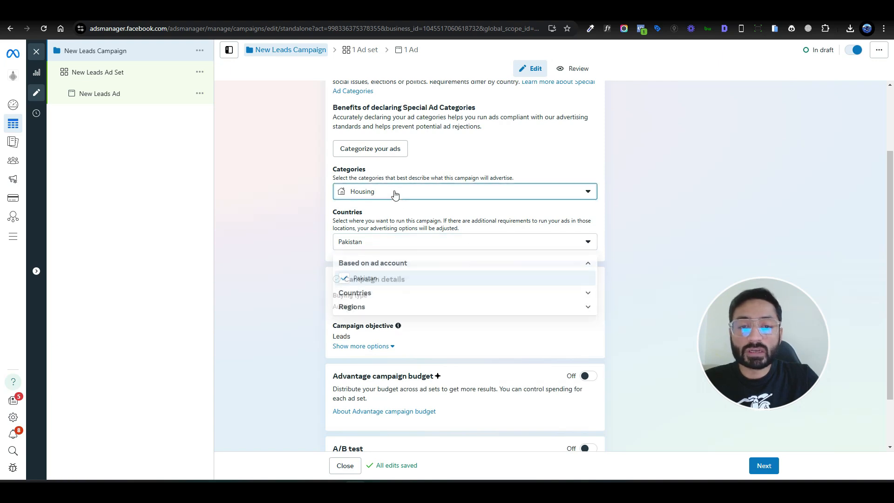
{"action": "left_click", "coordinate": [345, 282]}
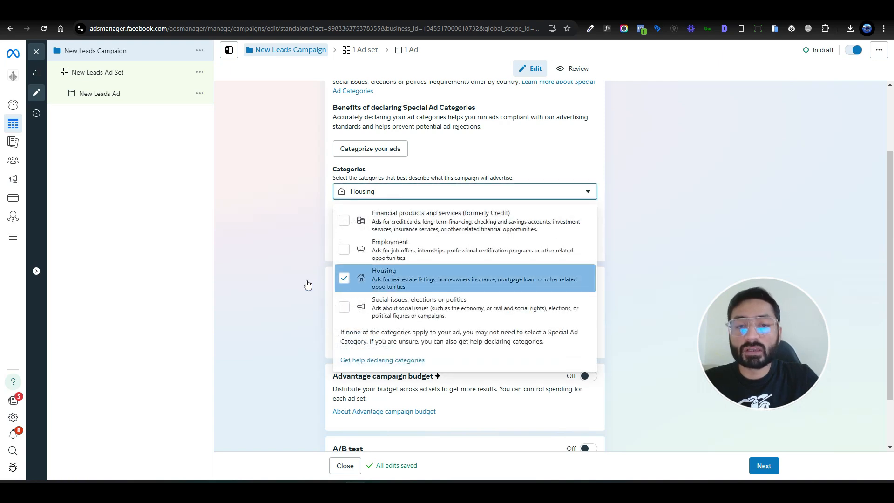
{"action": "left_click", "coordinate": [292, 250]}
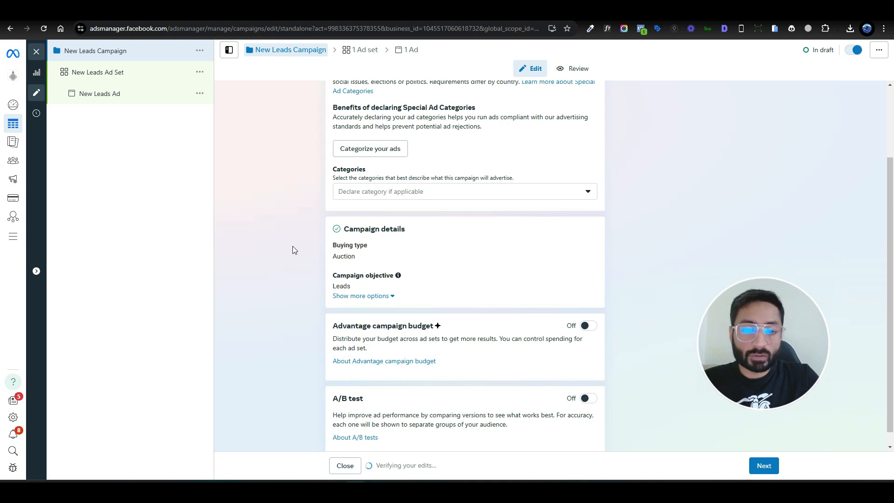
Step: Open the New Leads Ad Set and examine its conversion location options and Facebook Page settings
{"action": "scroll", "coordinate": [292, 251], "scroll_direction": "down", "scroll_amount": 1}
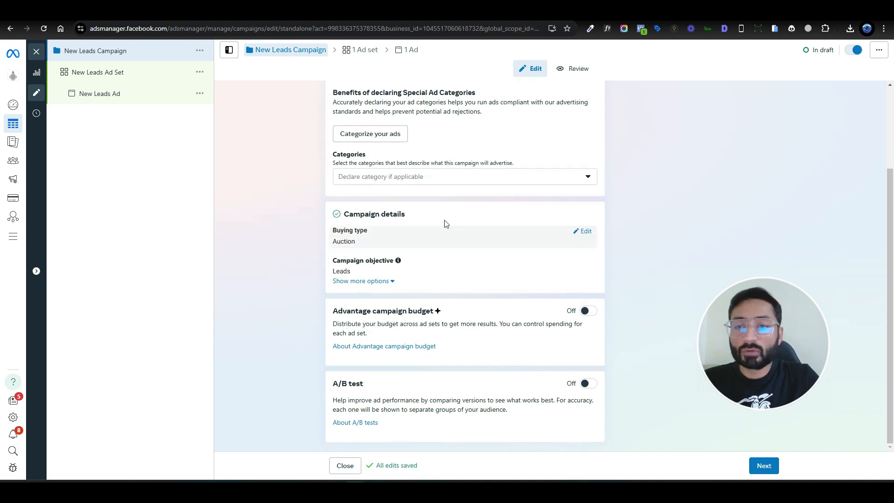
{"action": "left_click", "coordinate": [91, 73]}
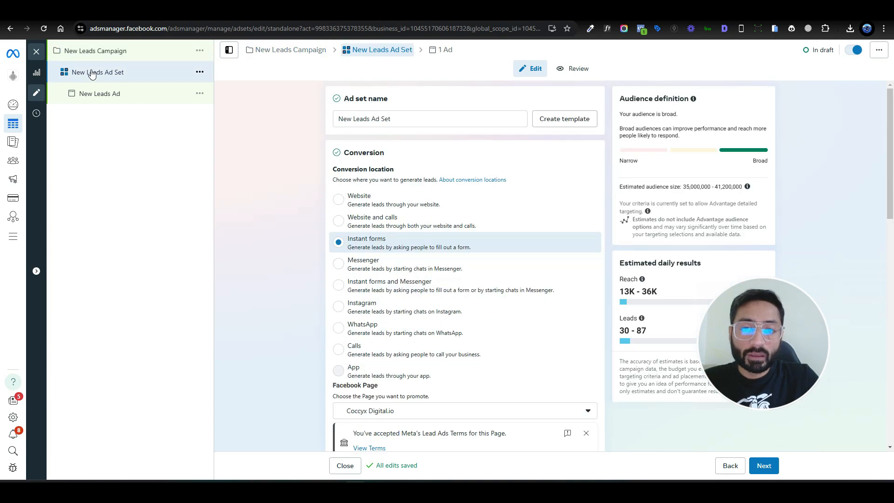
{"action": "scroll", "coordinate": [283, 264], "scroll_direction": "down", "scroll_amount": 1}
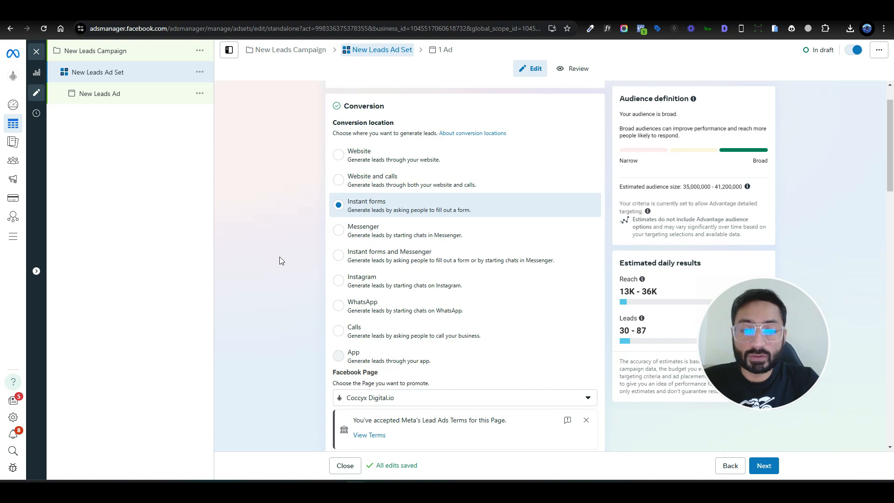
{"action": "scroll", "coordinate": [281, 261], "scroll_direction": "down", "scroll_amount": 2}
{"action": "scroll", "coordinate": [281, 261], "scroll_direction": "up", "scroll_amount": 1}
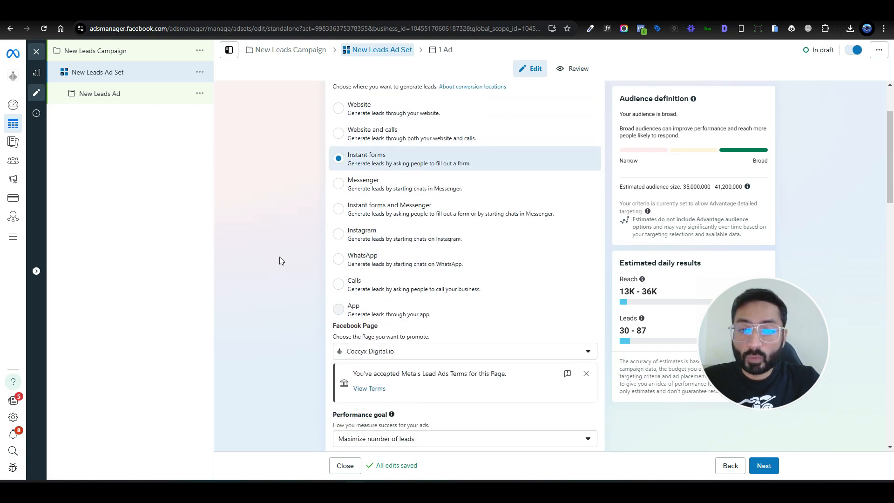
{"action": "scroll", "coordinate": [281, 261], "scroll_direction": "up", "scroll_amount": 1}
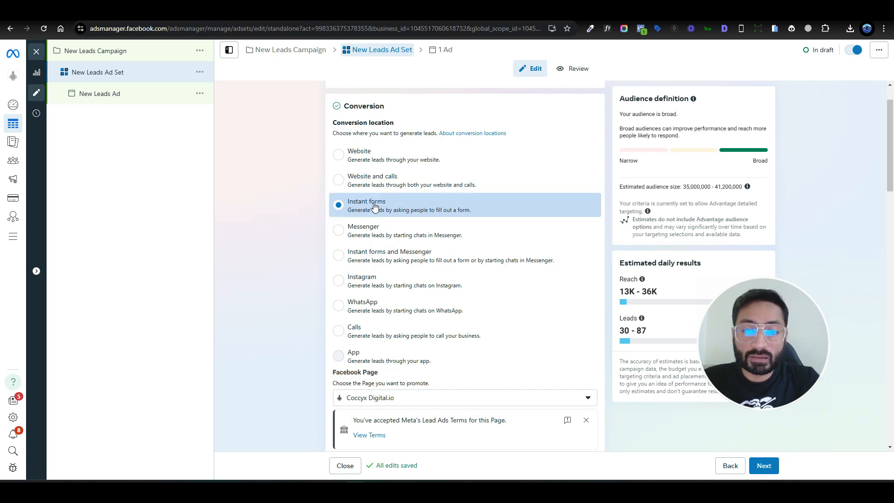
{"action": "scroll", "coordinate": [275, 312], "scroll_direction": "down", "scroll_amount": 3}
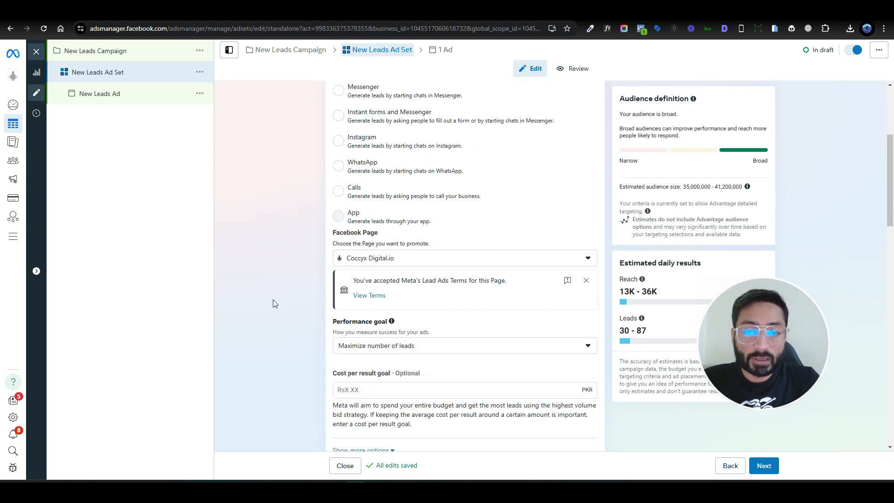
{"action": "scroll", "coordinate": [273, 303], "scroll_direction": "down", "scroll_amount": 1}
{"action": "scroll", "coordinate": [274, 303], "scroll_direction": "up", "scroll_amount": 3}
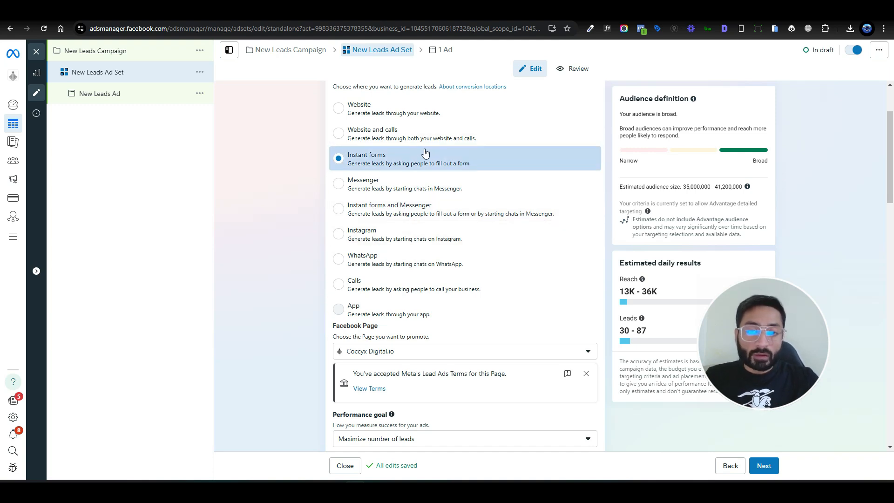
Step: Examine the available performance goals for the ad set, keeping Maximize number of leads
{"action": "scroll", "coordinate": [294, 246], "scroll_direction": "down", "scroll_amount": 5}
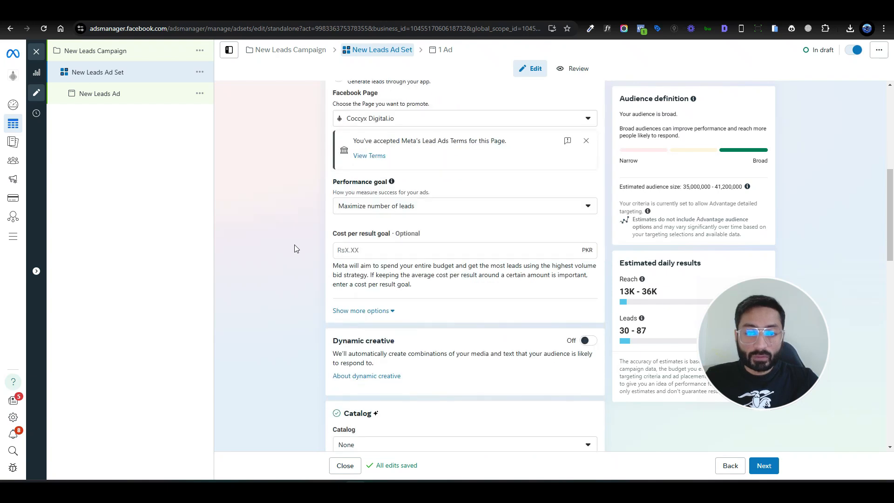
{"action": "left_click", "coordinate": [440, 206]}
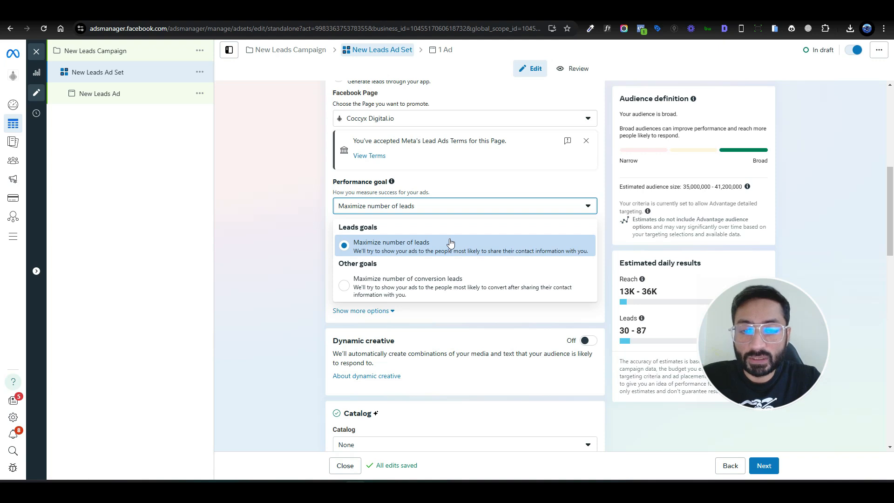
{"action": "left_click", "coordinate": [305, 245]}
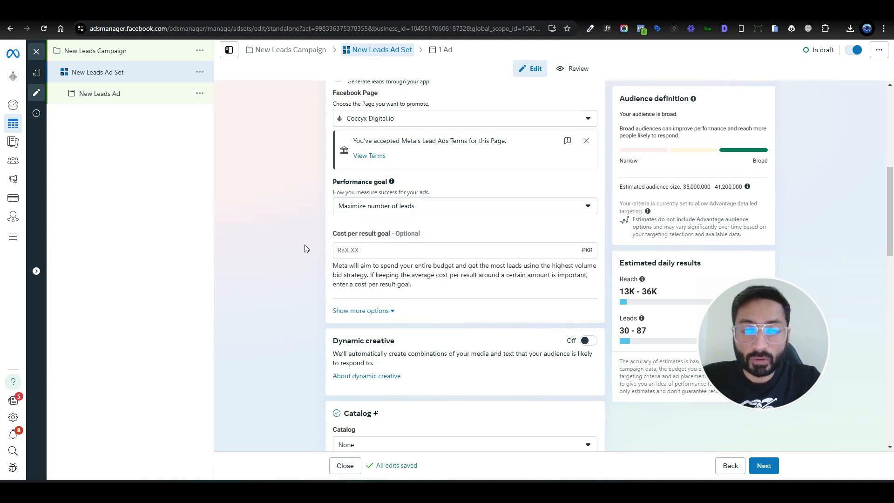
Step: Reset the ad set's start date to today in the budget and schedule settings
{"action": "scroll", "coordinate": [335, 219], "scroll_direction": "down", "scroll_amount": 1}
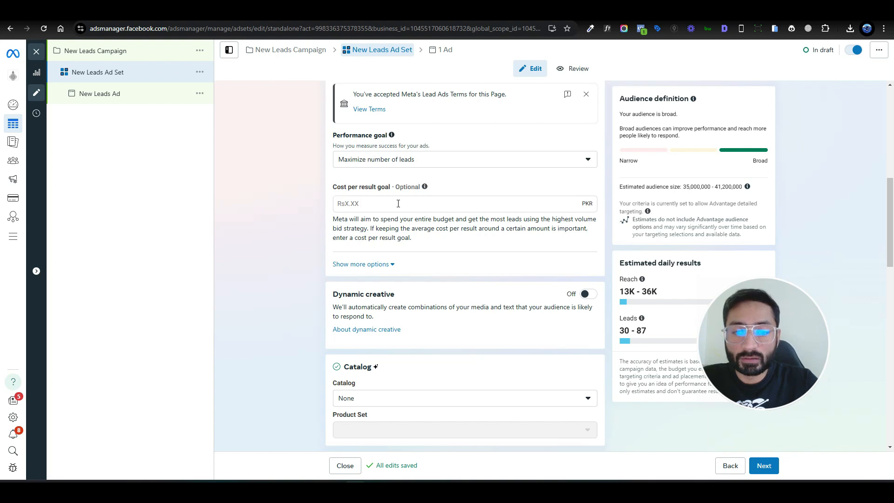
{"action": "scroll", "coordinate": [279, 289], "scroll_direction": "down", "scroll_amount": 3}
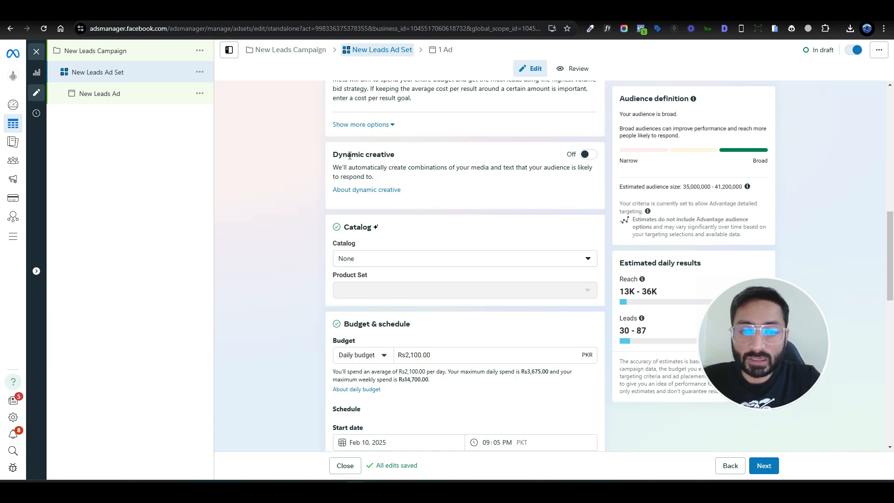
{"action": "scroll", "coordinate": [282, 265], "scroll_direction": "down", "scroll_amount": 5}
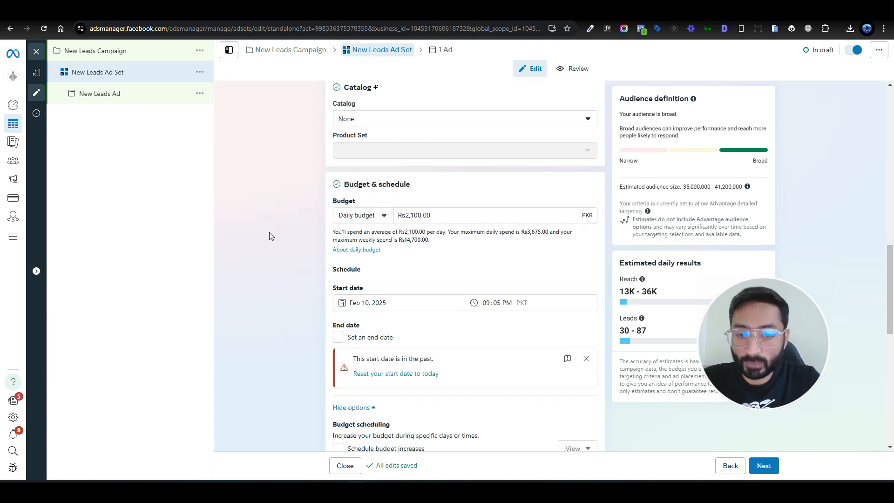
{"action": "left_click", "coordinate": [384, 281]}
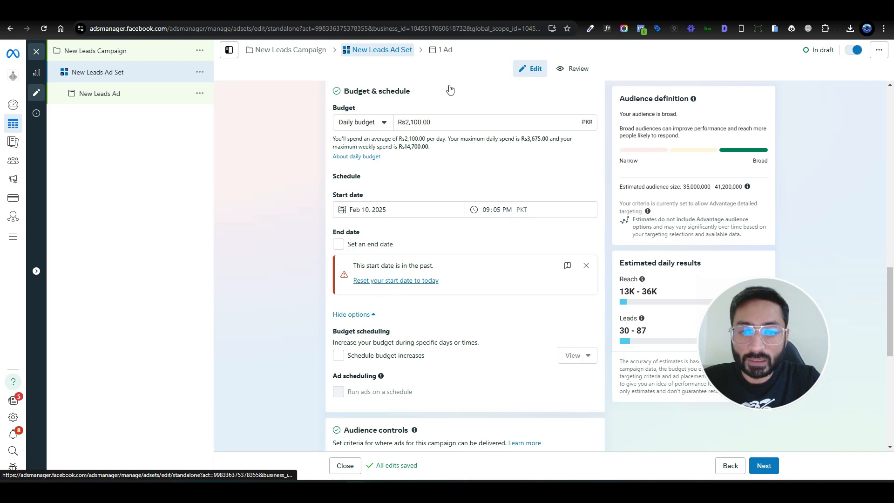
{"action": "scroll", "coordinate": [339, 249], "scroll_direction": "down", "scroll_amount": 3}
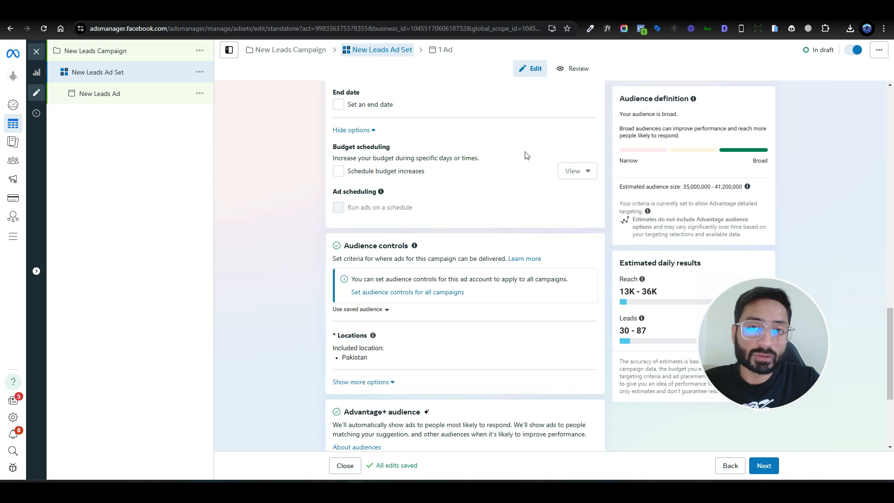
Step: Review the ad set's budget, audience and placement settings, and examine the New Leads Ad's setup, creative and destination sections
{"action": "scroll", "coordinate": [526, 155], "scroll_direction": "up", "scroll_amount": 4}
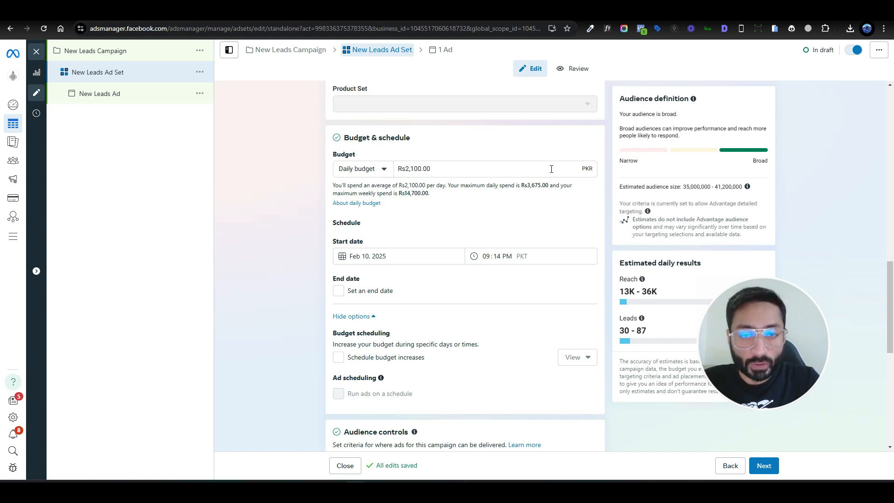
{"action": "scroll", "coordinate": [551, 169], "scroll_direction": "down", "scroll_amount": 8}
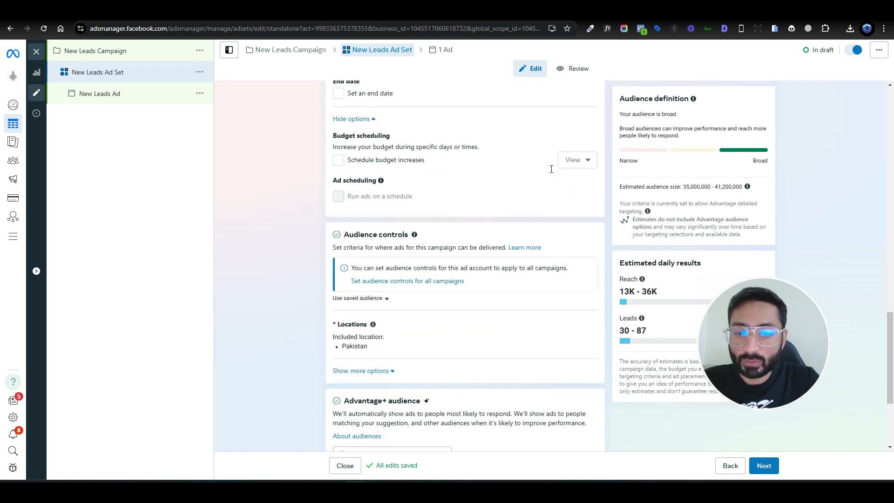
{"action": "left_click", "coordinate": [141, 102]}
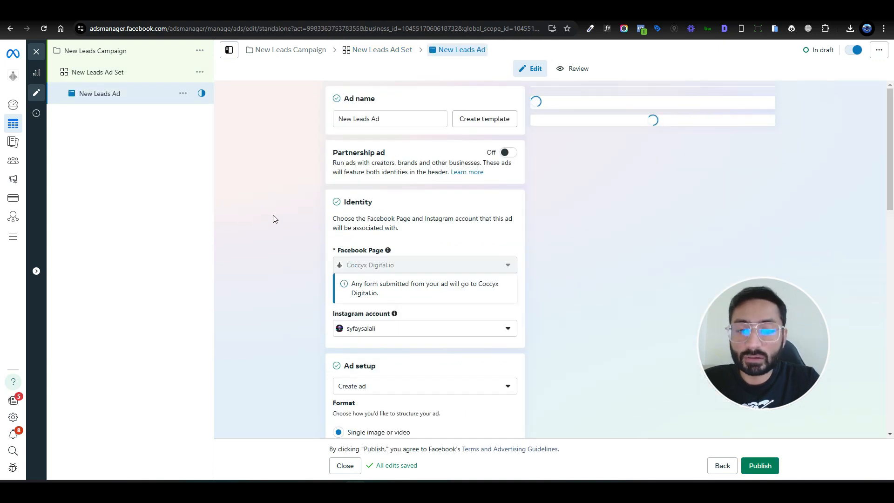
{"action": "scroll", "coordinate": [273, 215], "scroll_direction": "down", "scroll_amount": 4}
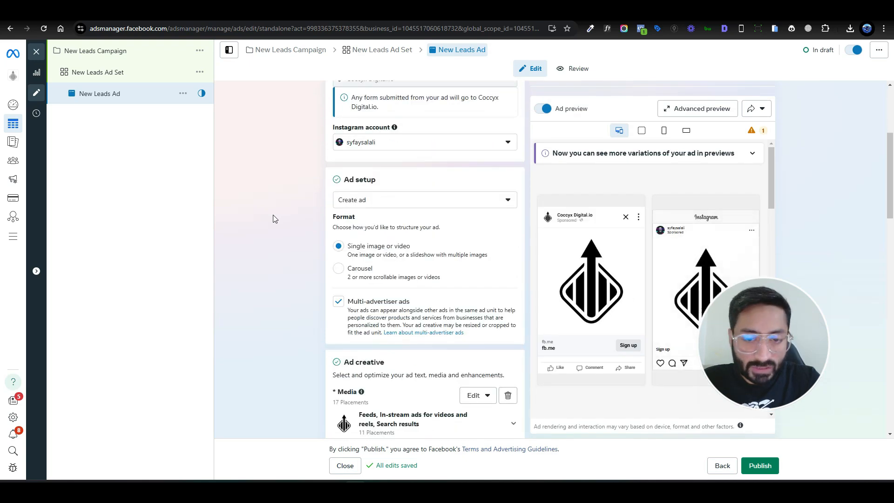
{"action": "scroll", "coordinate": [273, 214], "scroll_direction": "down", "scroll_amount": 4}
{"action": "scroll", "coordinate": [273, 218], "scroll_direction": "down", "scroll_amount": 5}
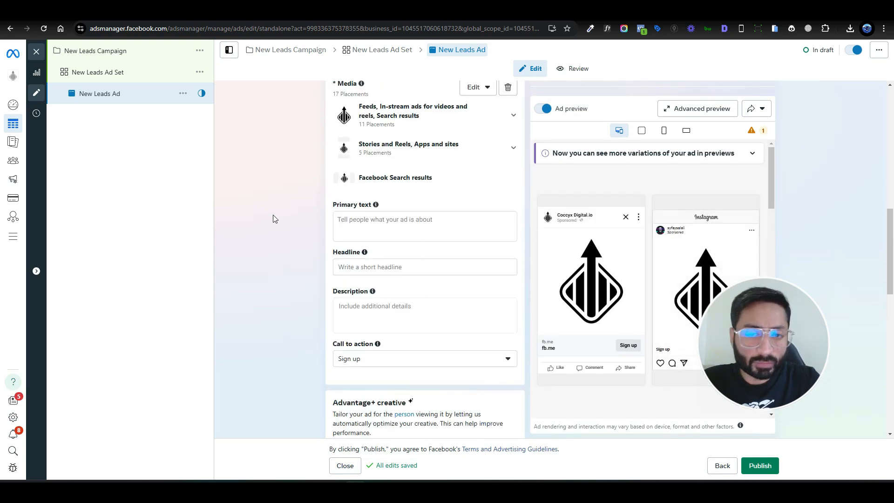
{"action": "scroll", "coordinate": [273, 214], "scroll_direction": "down", "scroll_amount": 5}
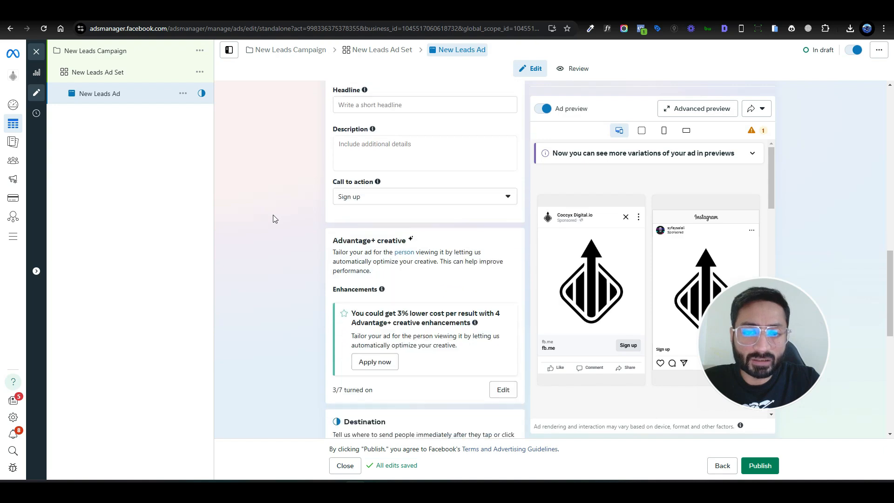
{"action": "scroll", "coordinate": [282, 199], "scroll_direction": "down", "scroll_amount": 2}
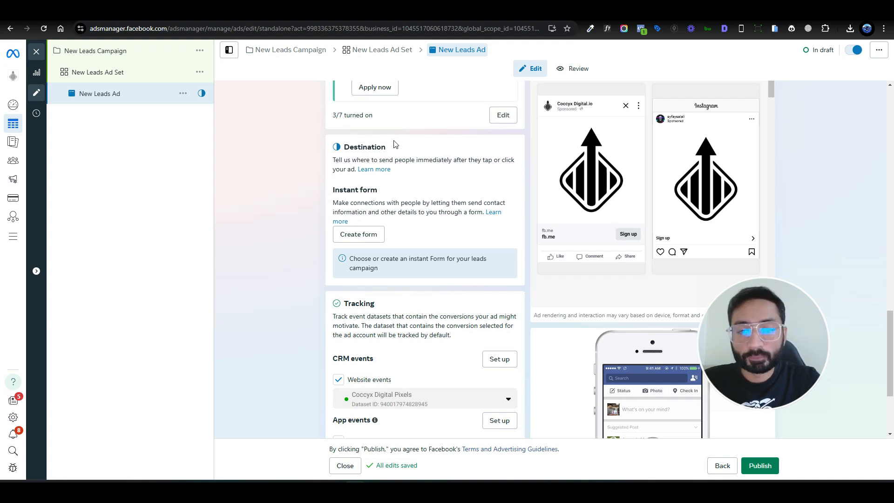
Step: Create an instant form for the ad, name it "New Lead" with the More volume type, and proceed to its intro
{"action": "left_click", "coordinate": [370, 234]}
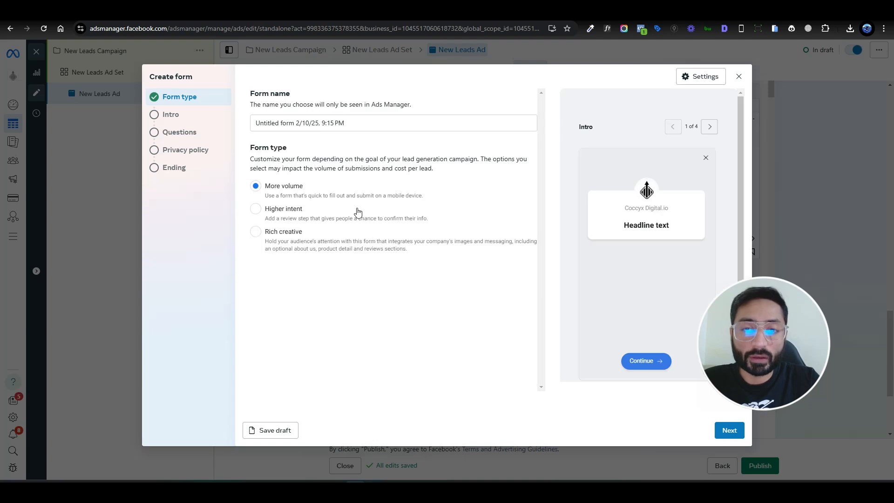
{"action": "left_click", "coordinate": [299, 122]}
{"action": "key", "text": "ctrl+a"}
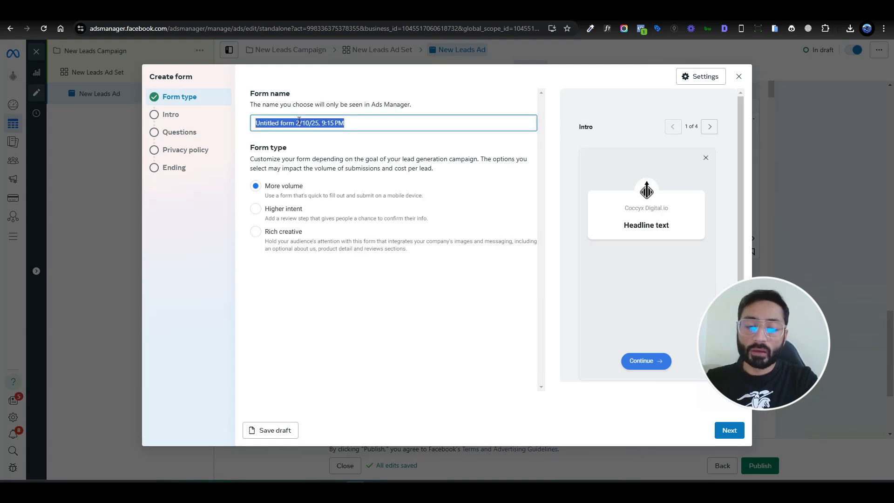
{"action": "type", "text": "New Lea"}
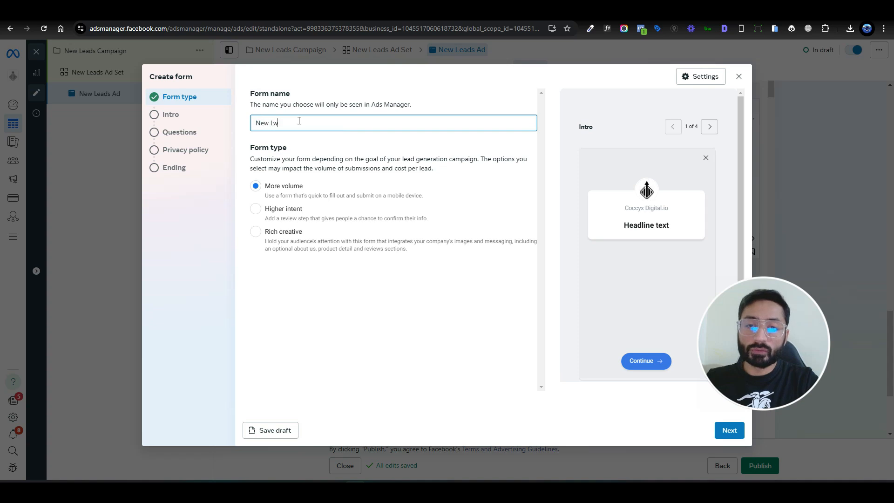
{"action": "key", "text": "BackSpace"}
{"action": "key", "text": "BackSpace"}
{"action": "type", "text": "ead"}
{"action": "key", "text": "BackSpace"}
{"action": "key", "text": "BackSpace"}
{"action": "key", "text": "BackSpace"}
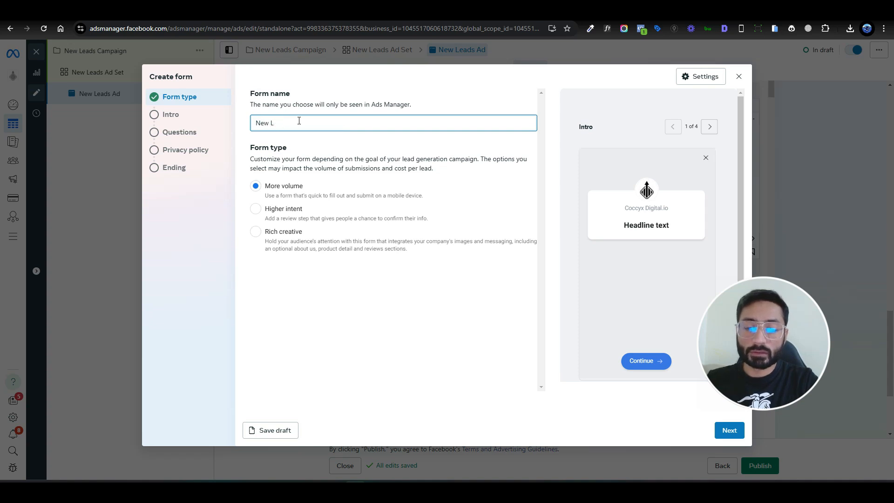
{"action": "type", "text": "ead"}
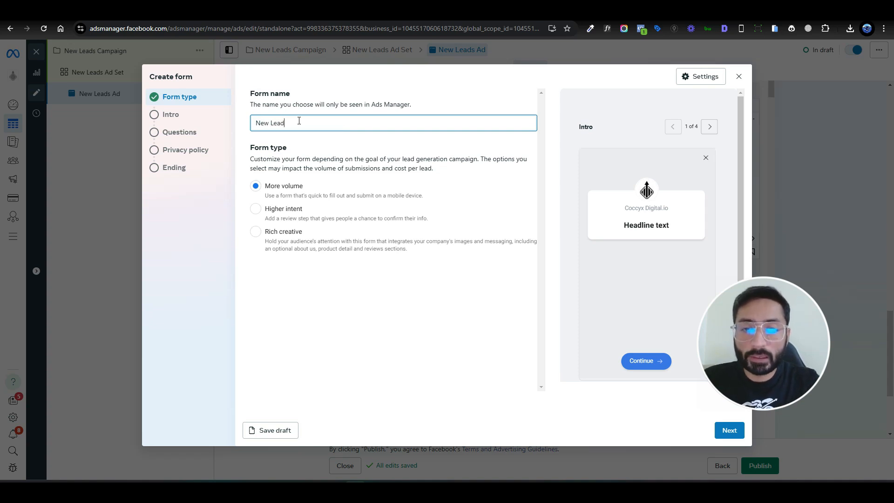
{"action": "left_click", "coordinate": [729, 430]}
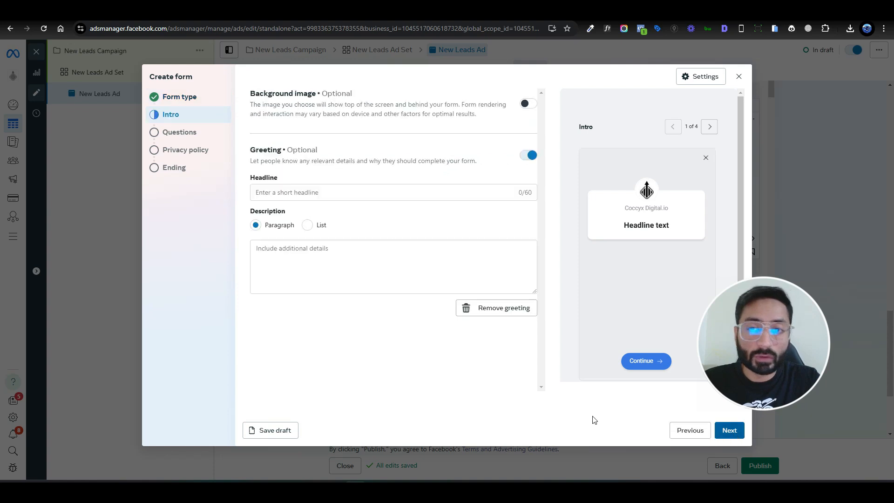
{"action": "left_click", "coordinate": [365, 193]}
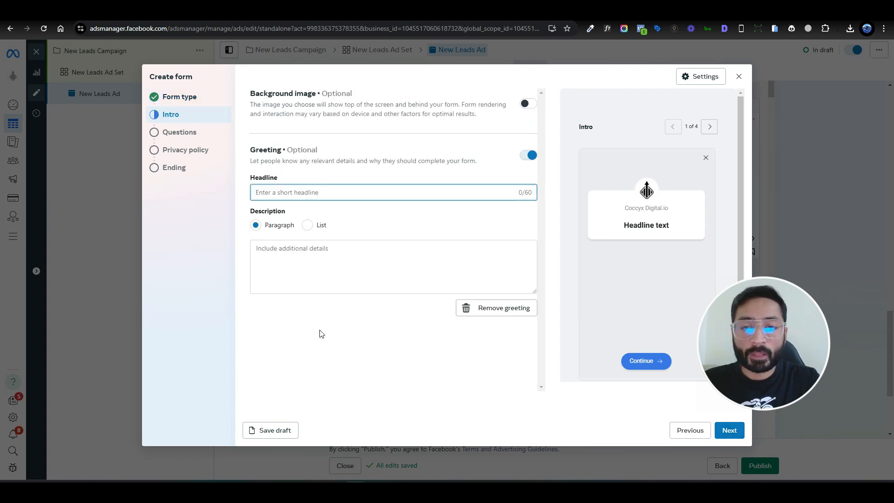
{"action": "type", "text": "Fill the "}
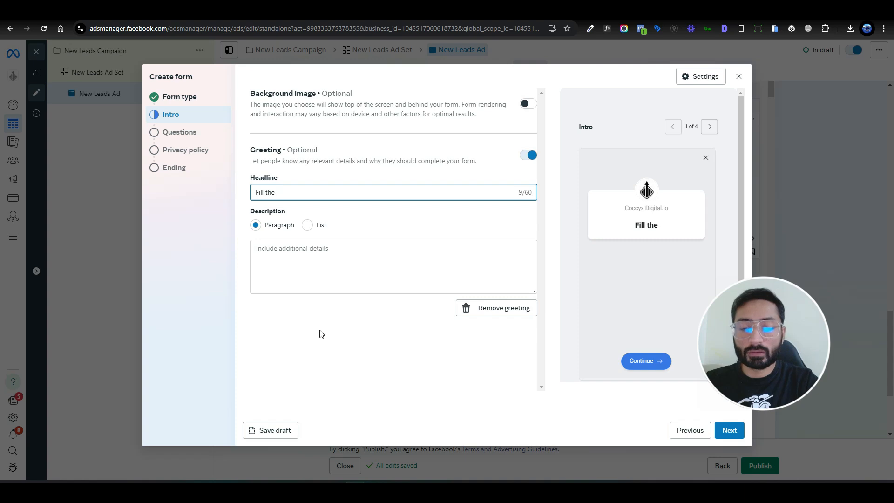
{"action": "type", "text": "form below"}
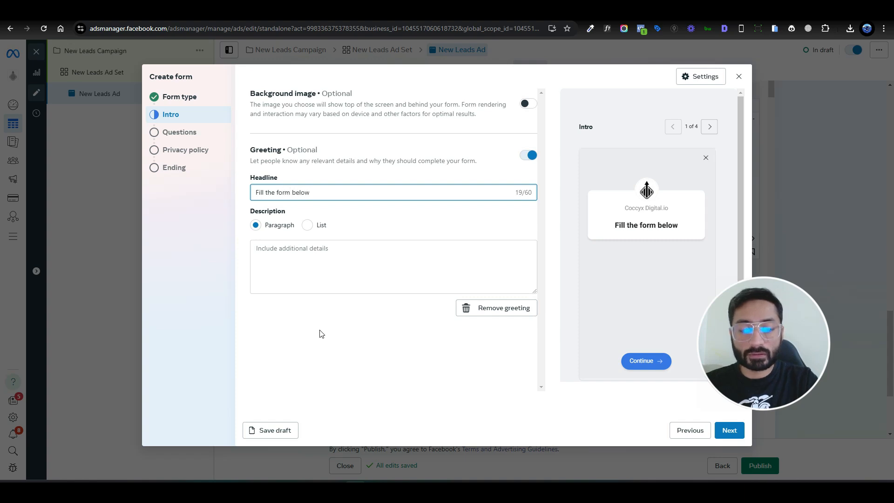
{"action": "type", "text": ":"}
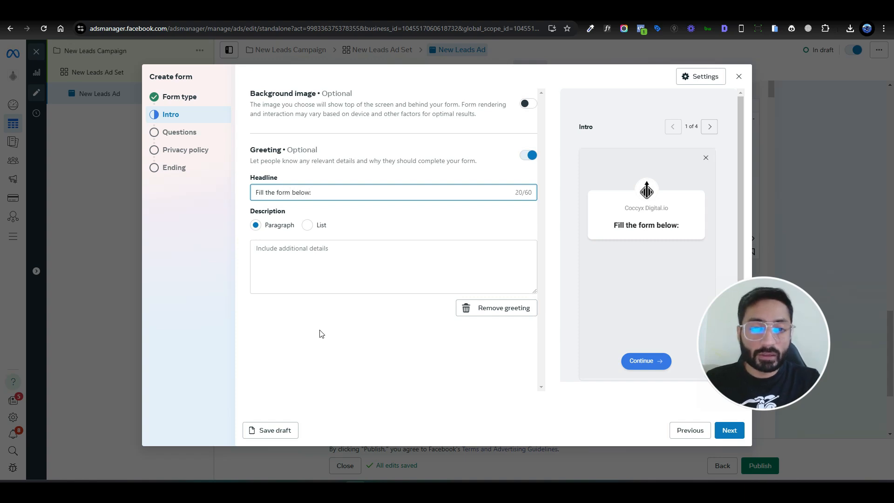
Step: Set the form greeting's headline to "Welcome to Coccyx Digital"
{"action": "triple_click", "coordinate": [292, 196]}
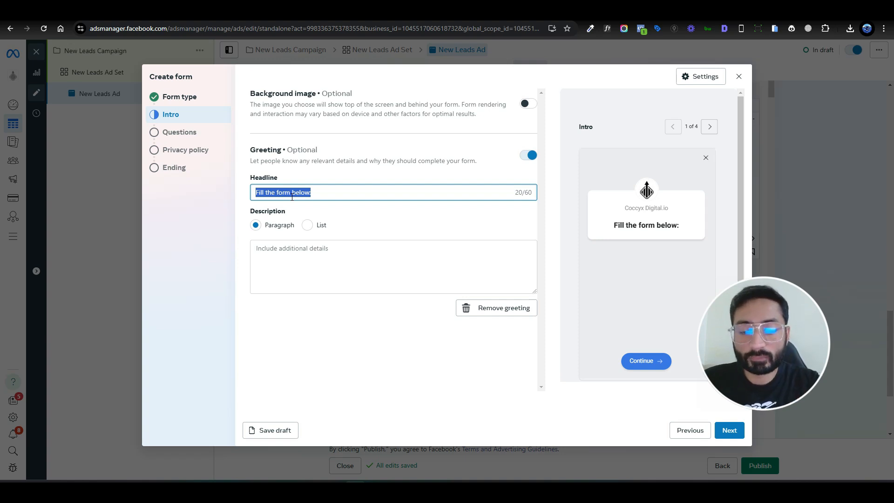
{"action": "type", "text": "Welcome t"}
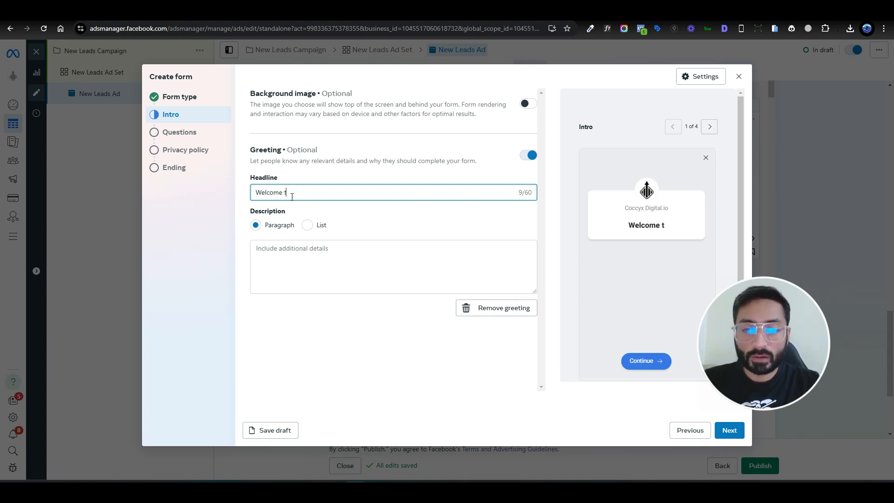
{"action": "type", "text": "o Cocci"}
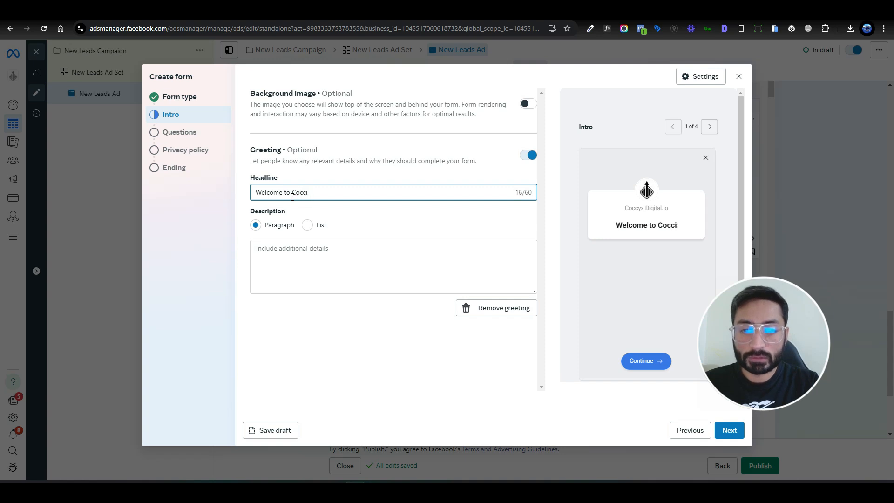
{"action": "key", "text": "BackSpace"}
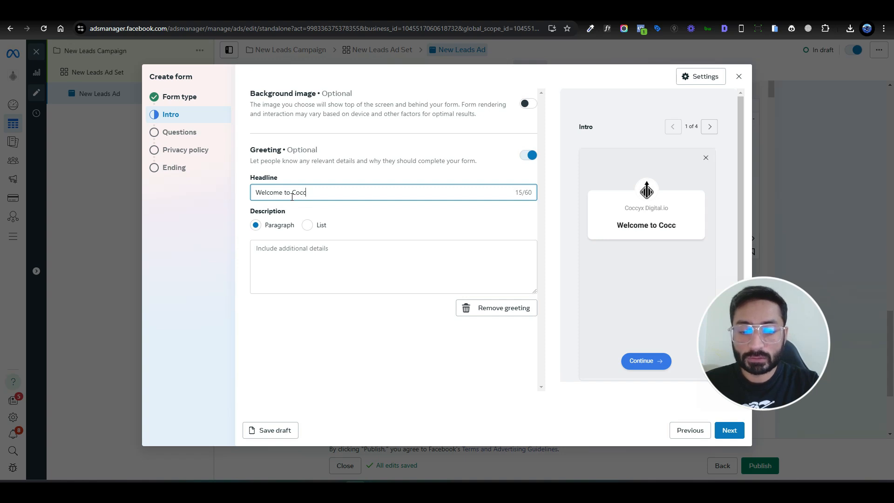
{"action": "type", "text": "yx Digitsl"}
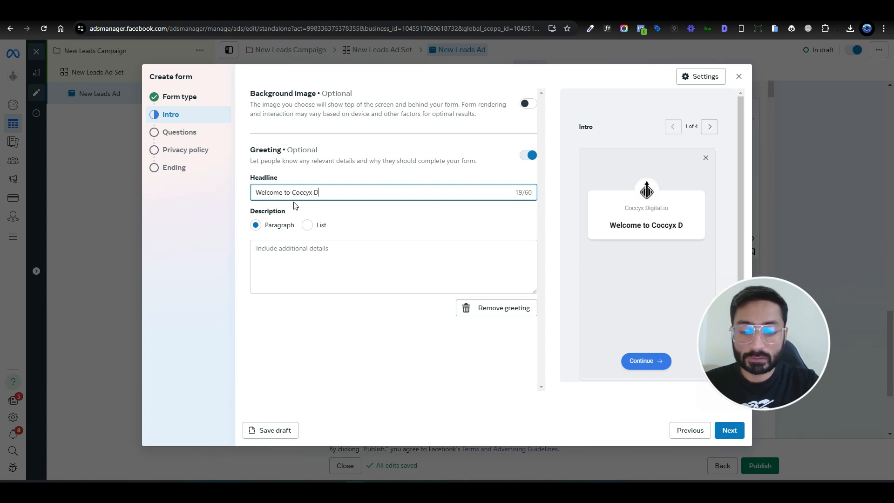
{"action": "key", "text": "BackSpace"}
{"action": "key", "text": "BackSpace"}
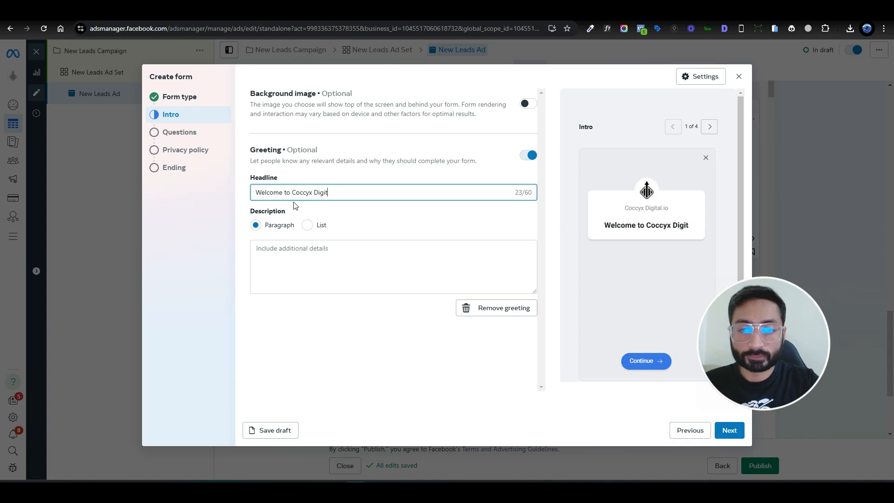
{"action": "type", "text": "al"}
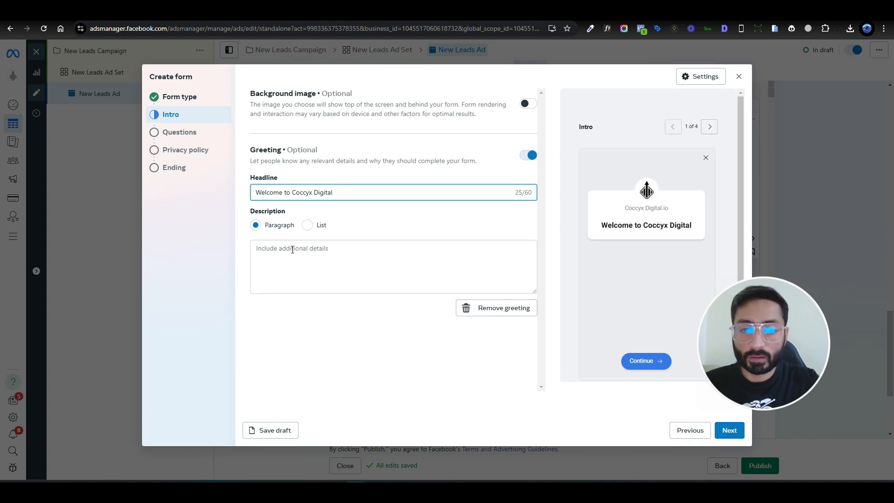
Step: Enter "Your Marketing Expert Agency" as the greeting's paragraph description and proceed to the form's questions
{"action": "left_click", "coordinate": [326, 260]}
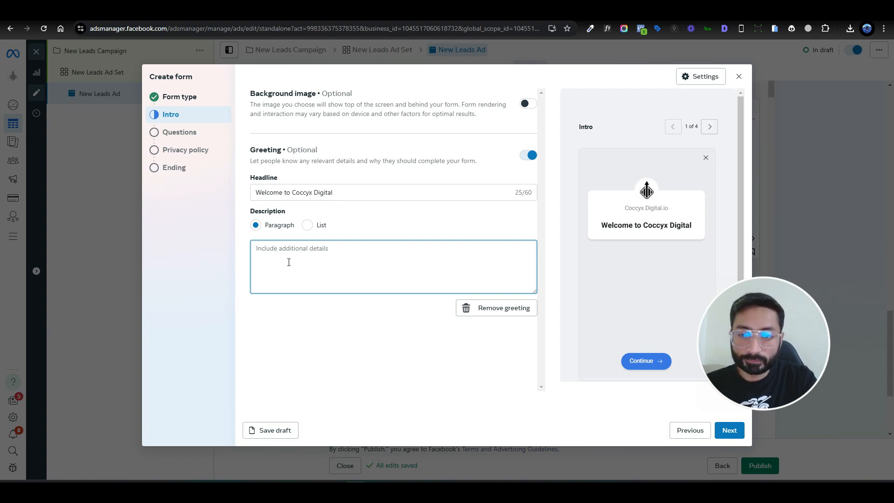
{"action": "type", "text": "Your "}
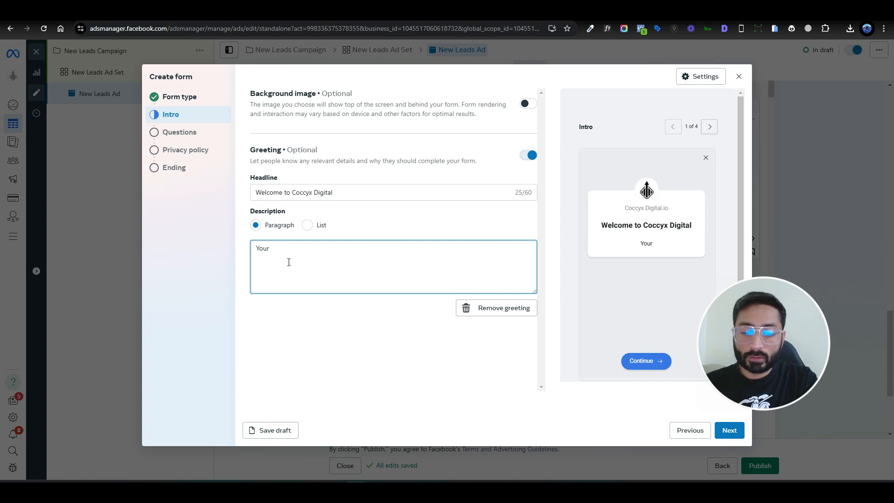
{"action": "type", "text": "marting"}
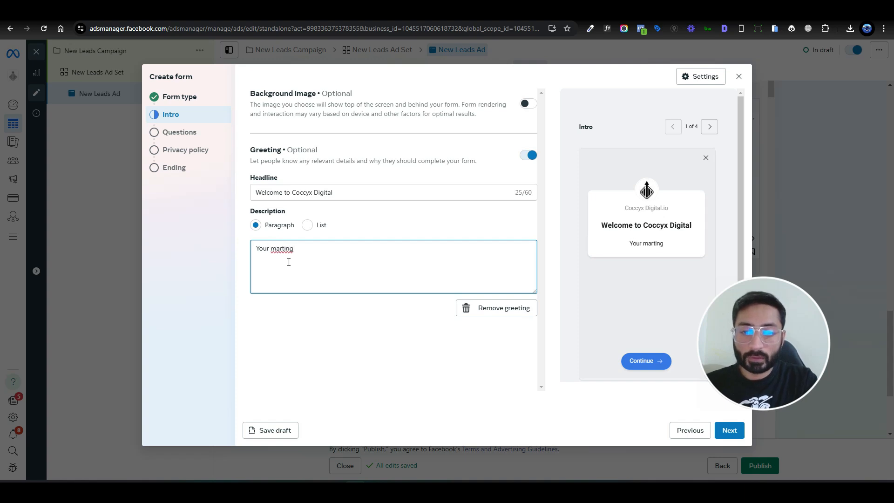
{"action": "key", "text": "ctrl+shift+Left"}
{"action": "type", "text": "Marketing "}
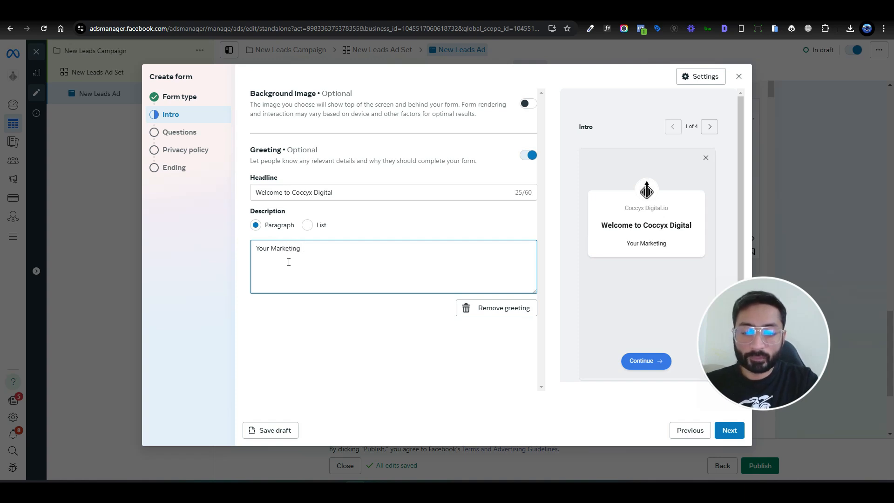
{"action": "type", "text": "Expert Agency"}
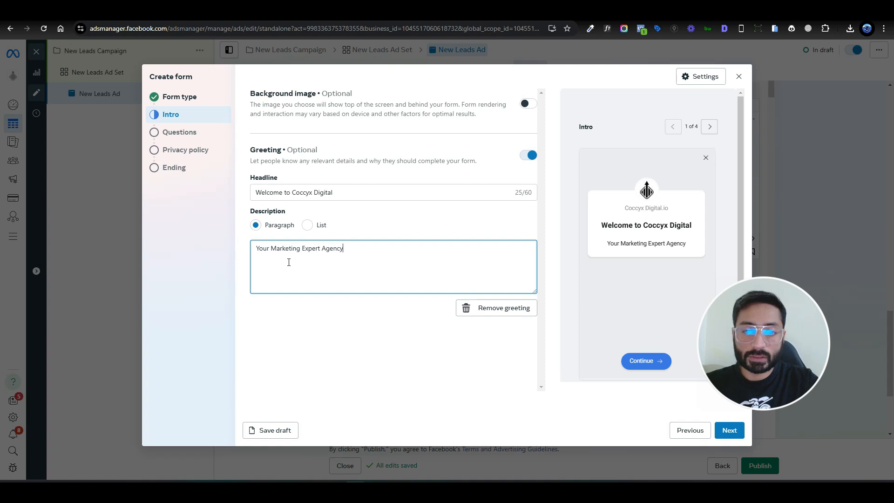
{"action": "left_click", "coordinate": [727, 430]}
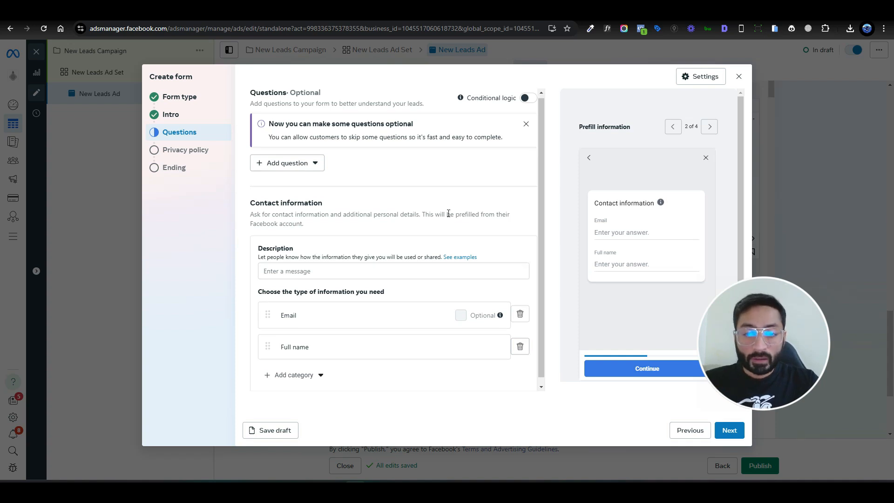
Step: Add a Phone number field to the form's contact information and order the fields as Full name, Email, Phone number
{"action": "scroll", "coordinate": [405, 255], "scroll_direction": "down", "scroll_amount": 1}
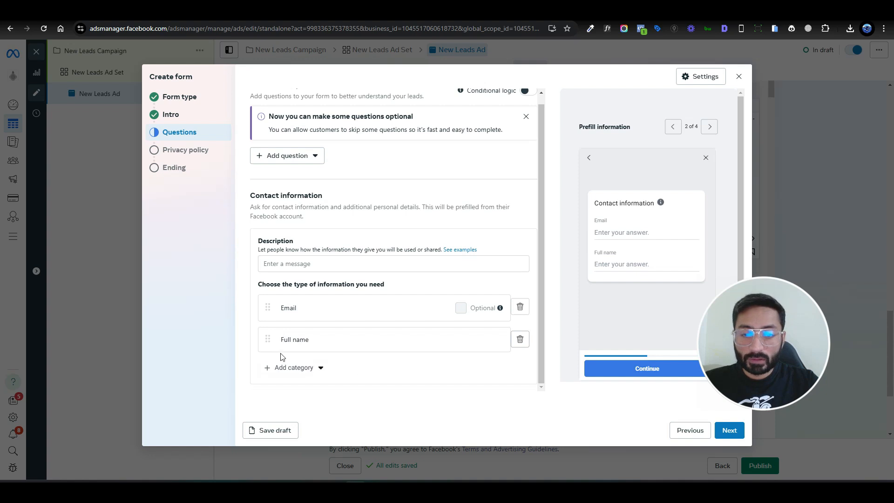
{"action": "left_click", "coordinate": [318, 368]}
{"action": "mouse_move", "coordinate": [334, 290]}
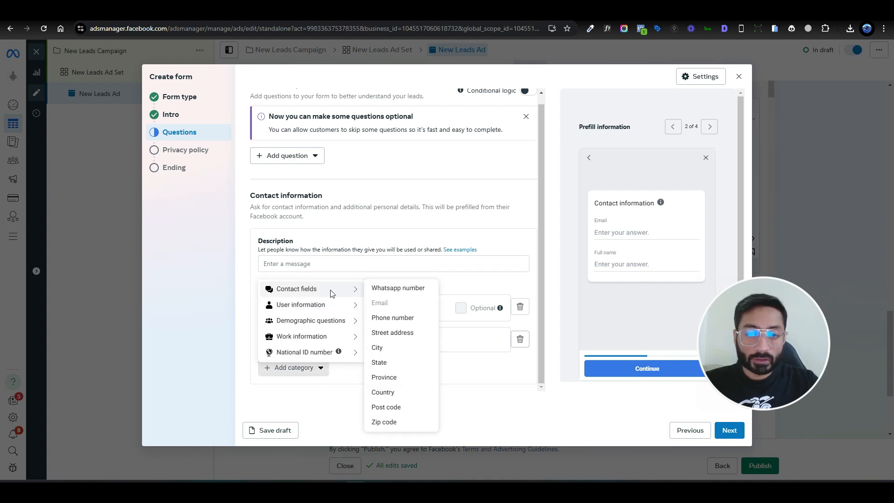
{"action": "left_click", "coordinate": [392, 320]}
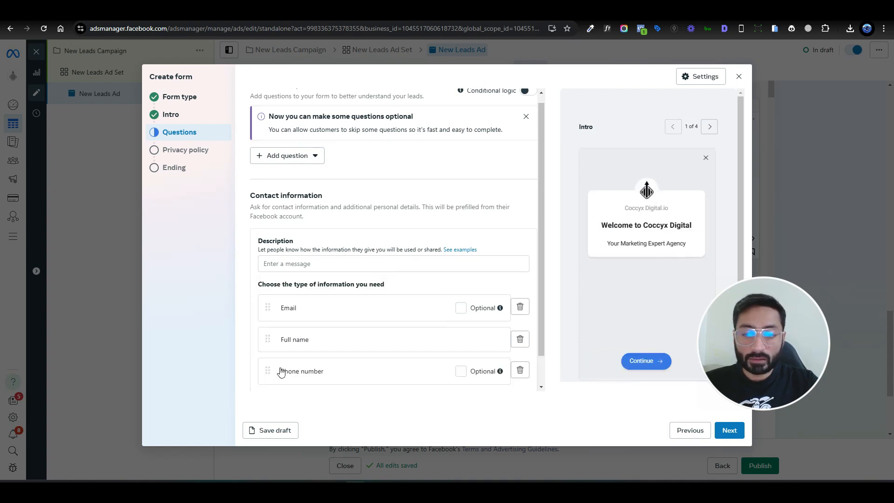
{"action": "left_click_drag", "start_coordinate": [268, 371], "coordinate": [265, 290]}
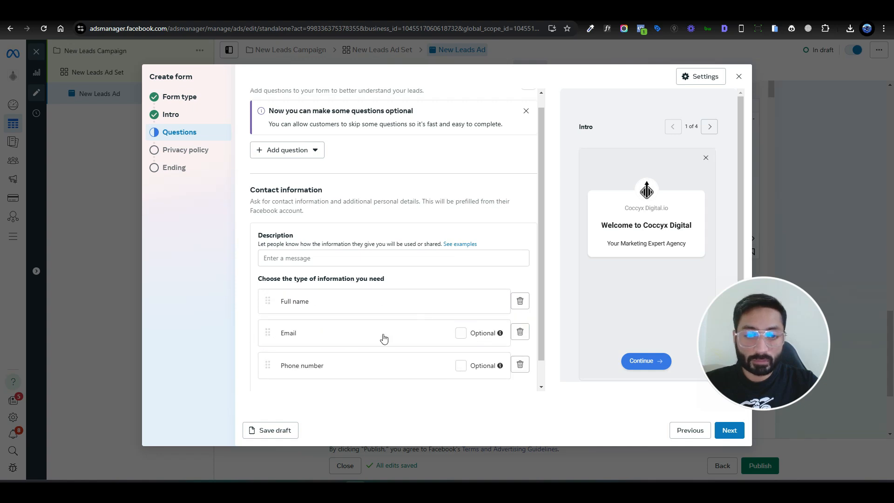
Step: Enter "Fill the form below:" as the description of the form's contact information
{"action": "left_click", "coordinate": [311, 257]}
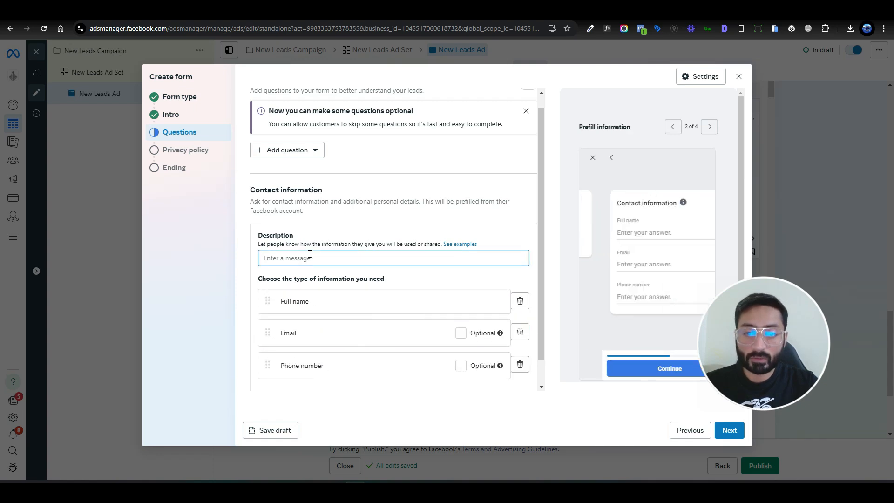
{"action": "type", "text": "Fill the form bwlo"}
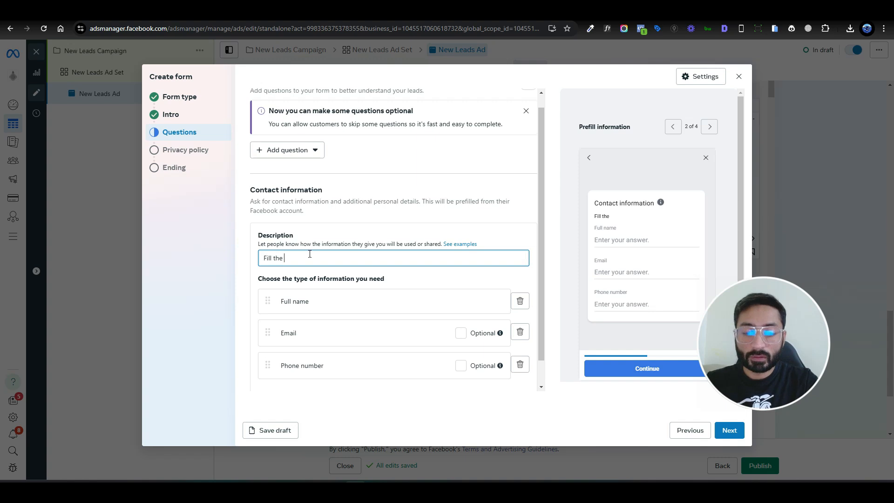
{"action": "key", "text": "BackSpace"}
{"action": "key", "text": "BackSpace"}
{"action": "key", "text": "BackSpace"}
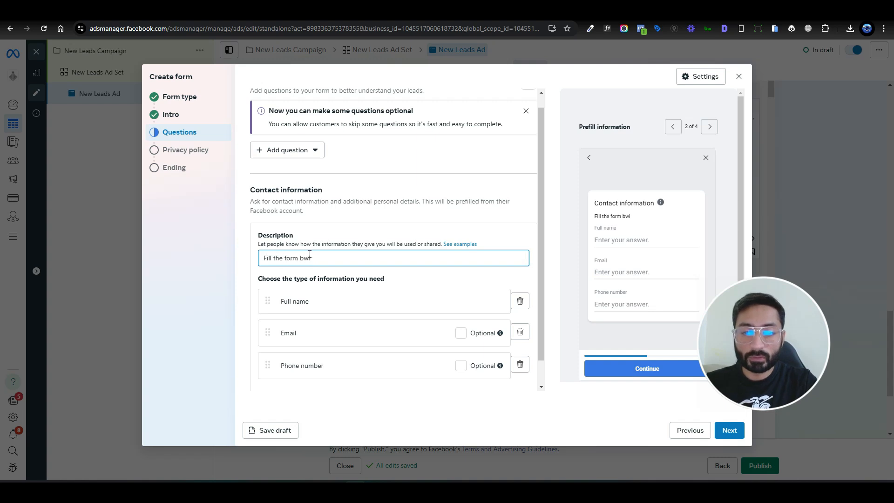
{"action": "type", "text": "elow:"}
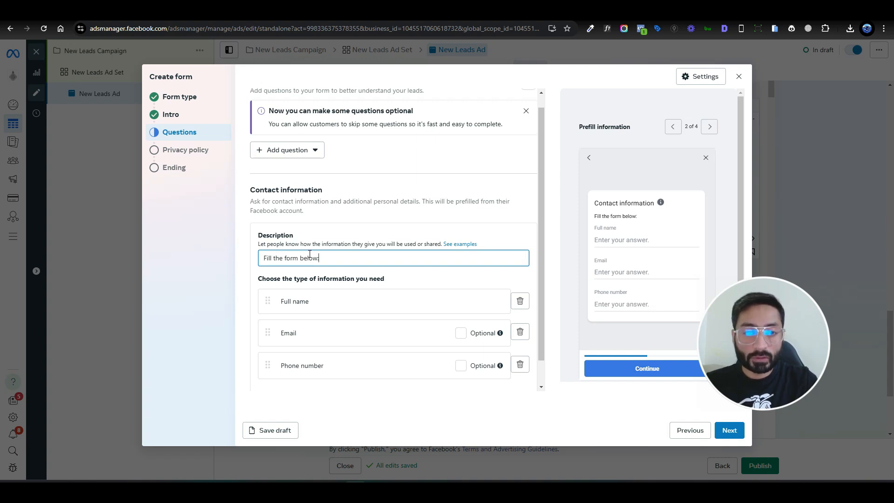
{"action": "left_click", "coordinate": [379, 218]}
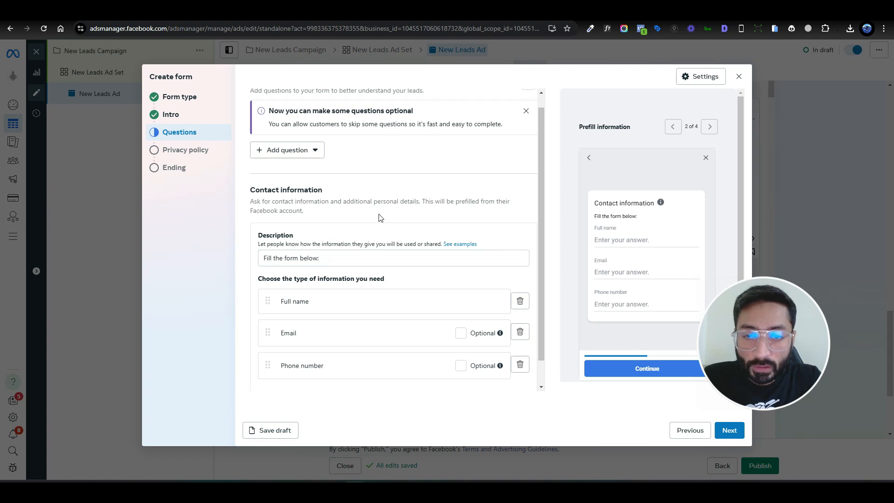
Step: Add a multiple choice question to the form reading "Are you interested in Boosting your Facebook sales?"
{"action": "scroll", "coordinate": [379, 218], "scroll_direction": "down", "scroll_amount": 1}
{"action": "scroll", "coordinate": [379, 214], "scroll_direction": "up", "scroll_amount": 2}
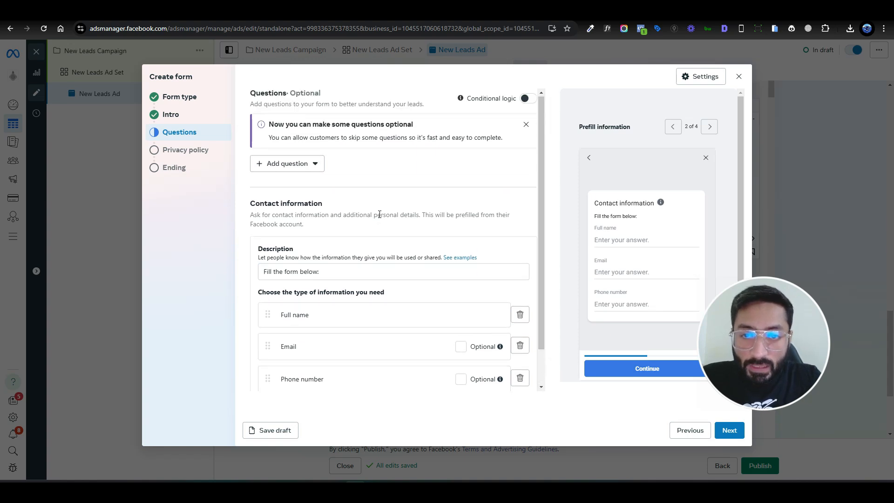
{"action": "left_click", "coordinate": [317, 166]}
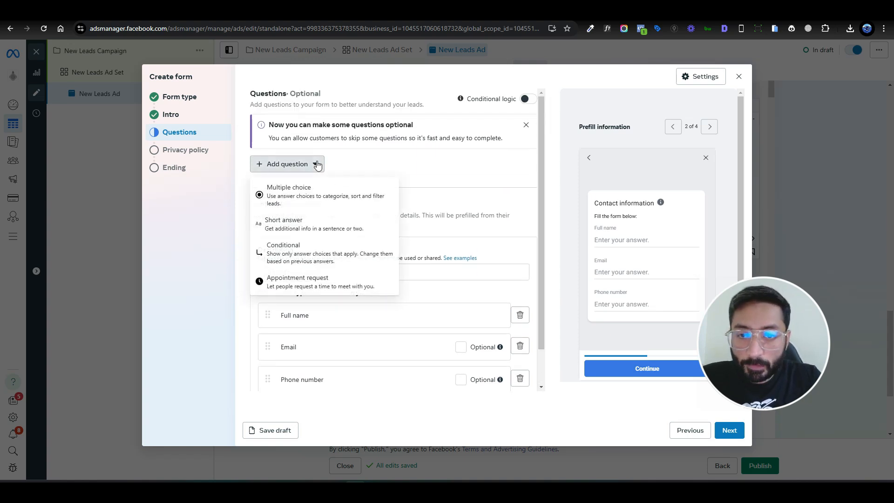
{"action": "left_click", "coordinate": [343, 197]}
{"action": "type", "text": "A"}
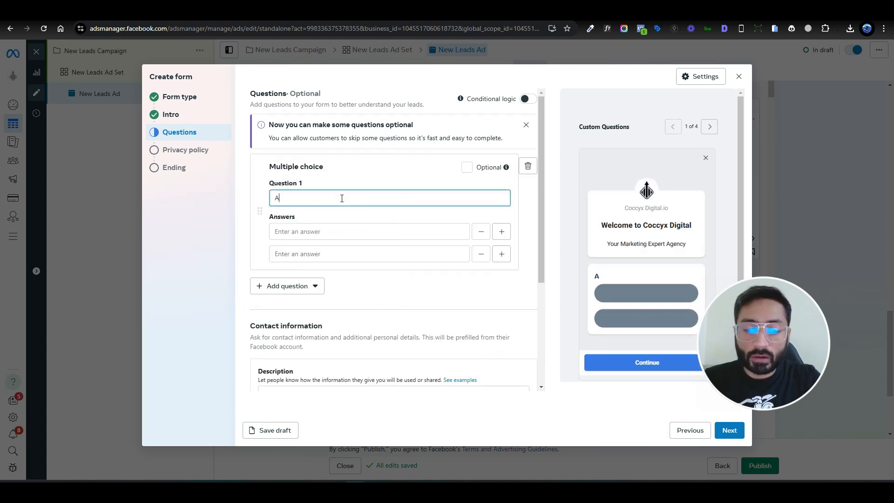
{"action": "type", "text": "re you intereste"}
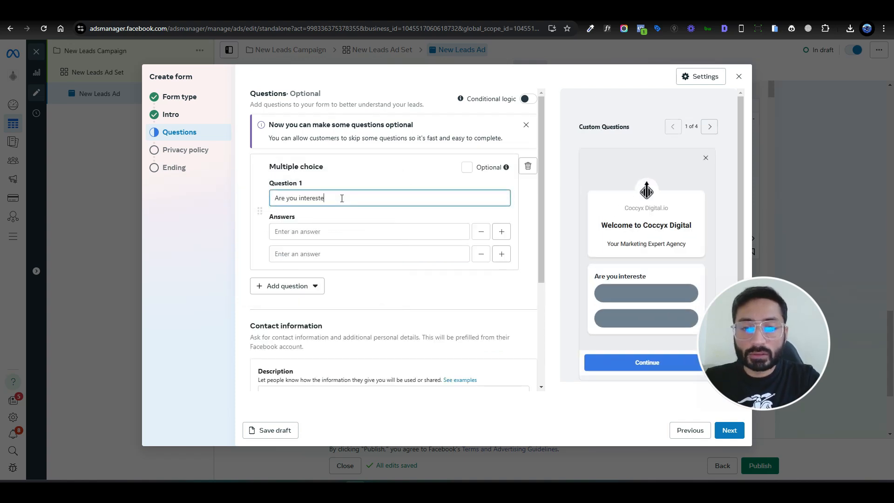
{"action": "type", "text": "d in Markeitng"}
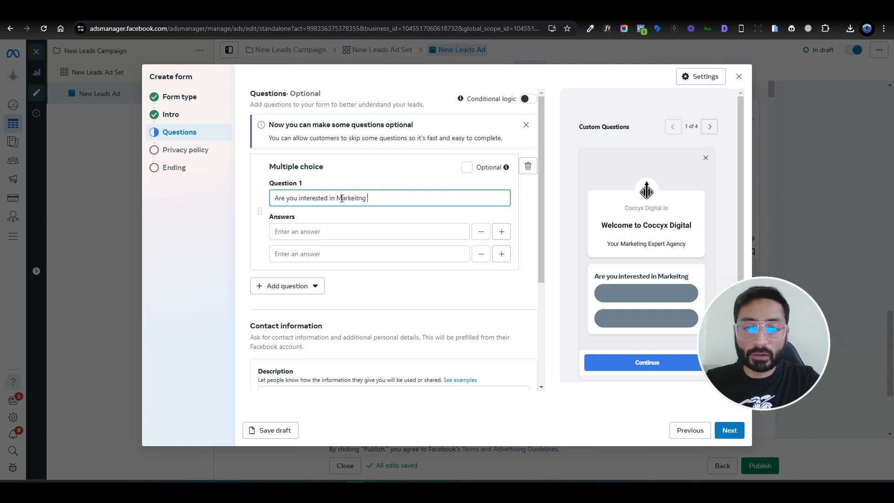
{"action": "left_click", "coordinate": [376, 210]}
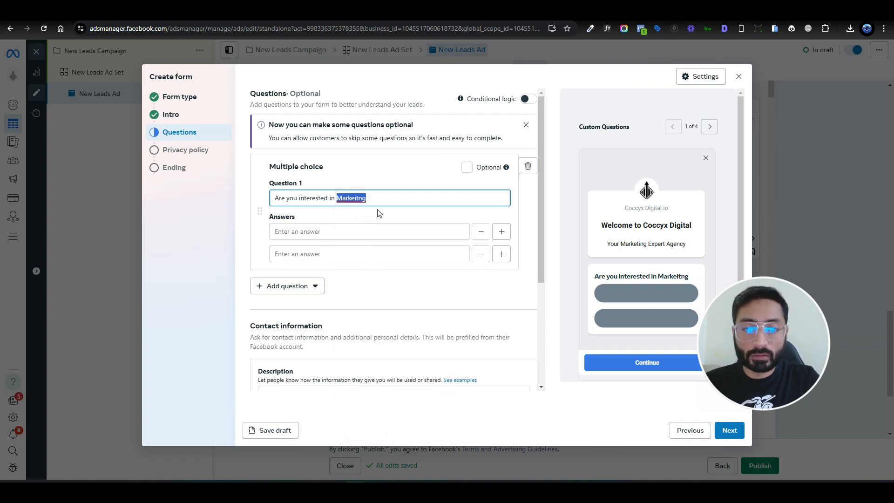
{"action": "left_click", "coordinate": [393, 198]}
{"action": "double_click", "coordinate": [393, 198]}
{"action": "type", "text": "Boosting your "}
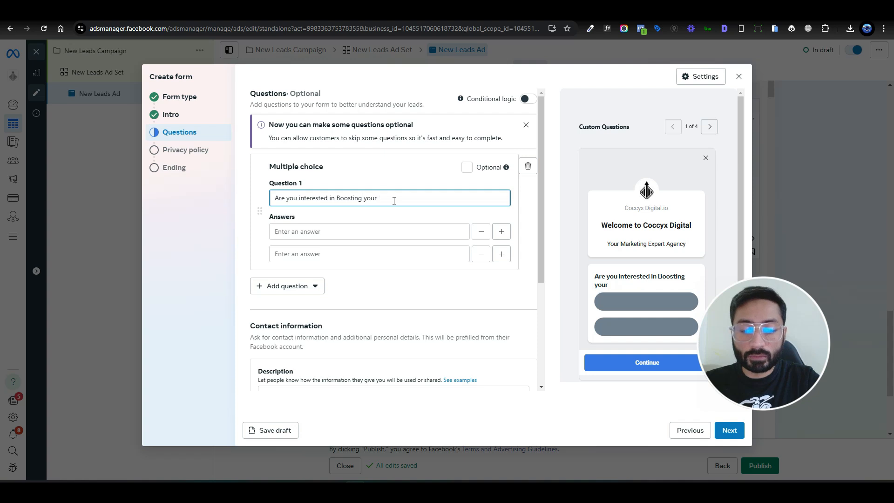
{"action": "type", "text": "Facebook sales?"}
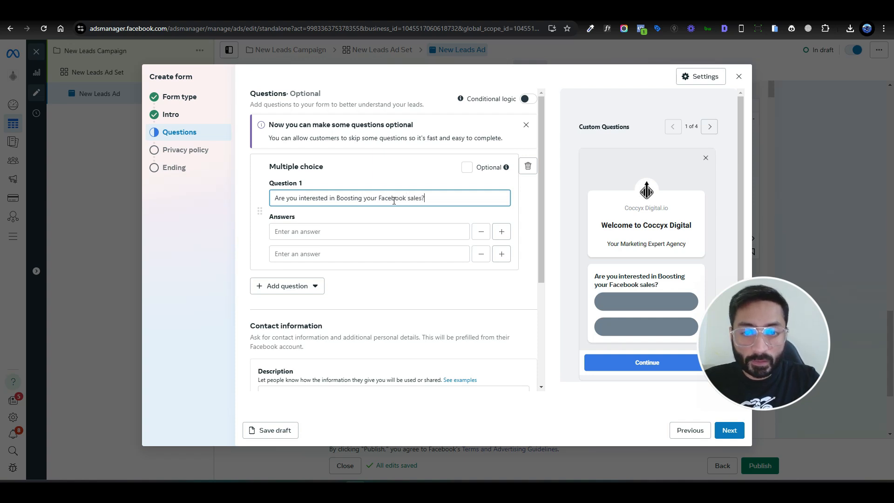
Step: Enter "Yes" and "No" as the two answers to the multiple choice question
{"action": "left_click", "coordinate": [385, 227]}
{"action": "type", "text": "Yes"}
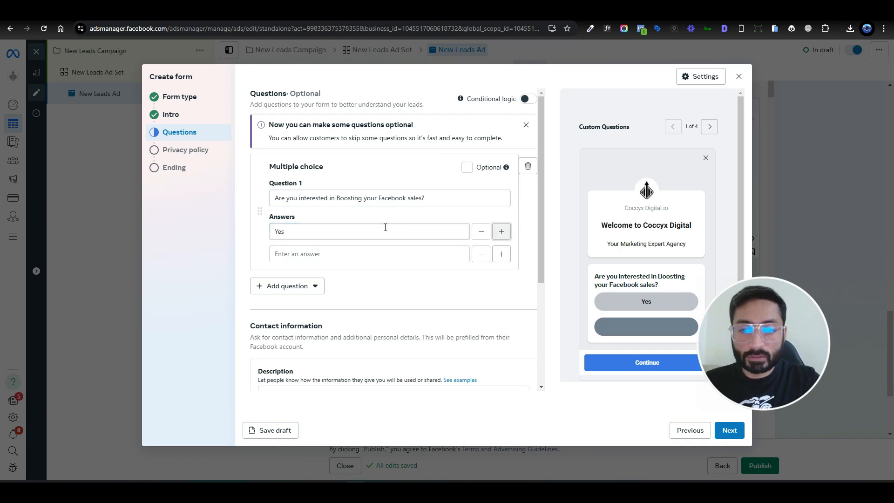
{"action": "key", "text": "Tab"}
{"action": "type", "text": "No"}
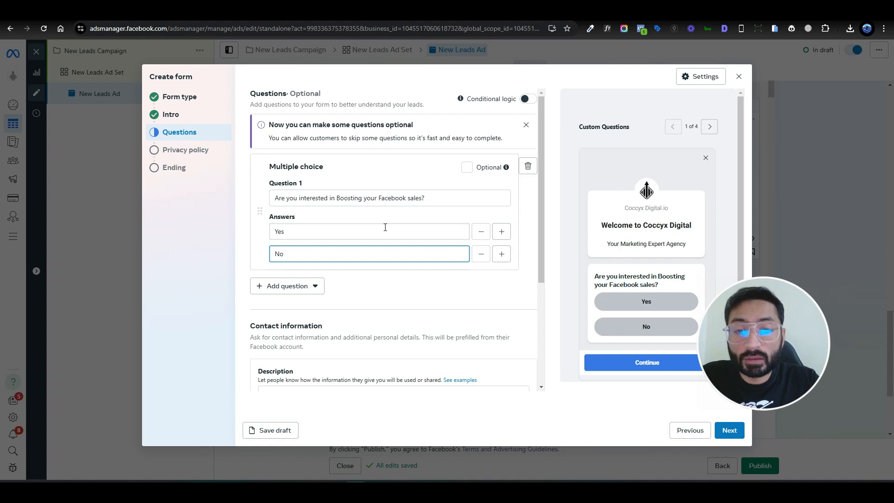
{"action": "left_click", "coordinate": [370, 219]}
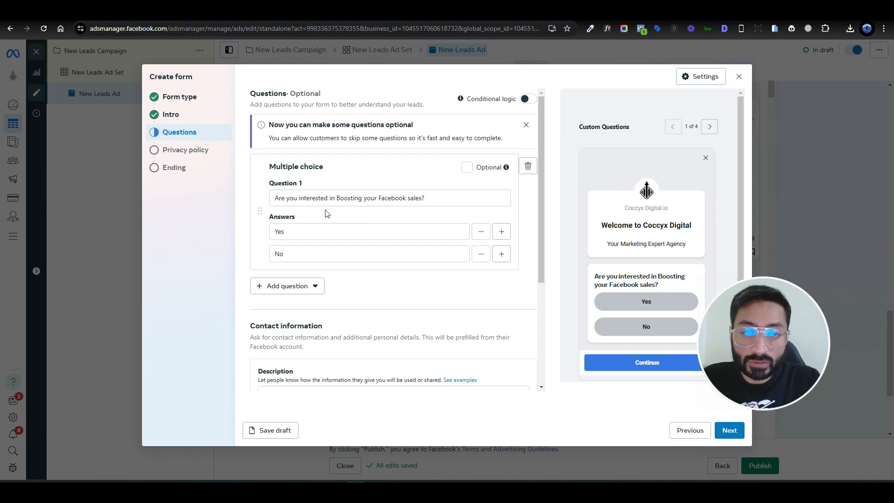
Step: Turn on conditional logic for the questions and set the "No" answer's logic to Close form
{"action": "left_click", "coordinate": [528, 99]}
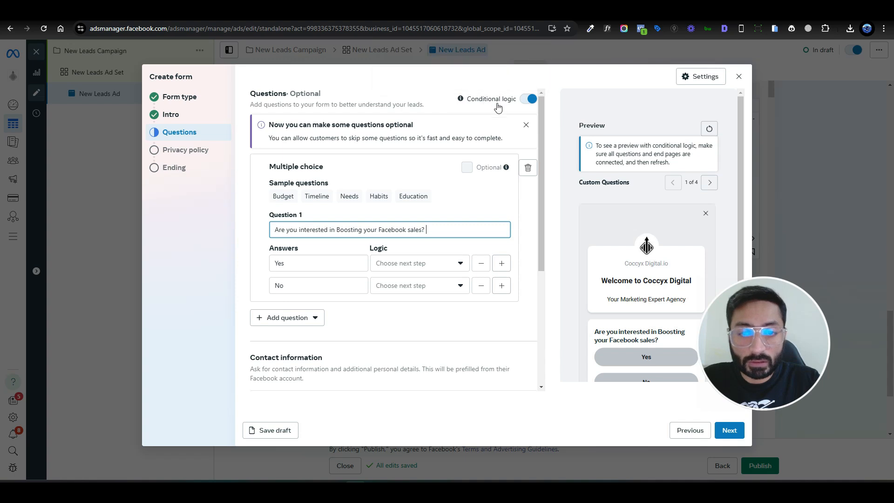
{"action": "scroll", "coordinate": [497, 208], "scroll_direction": "down", "scroll_amount": 1}
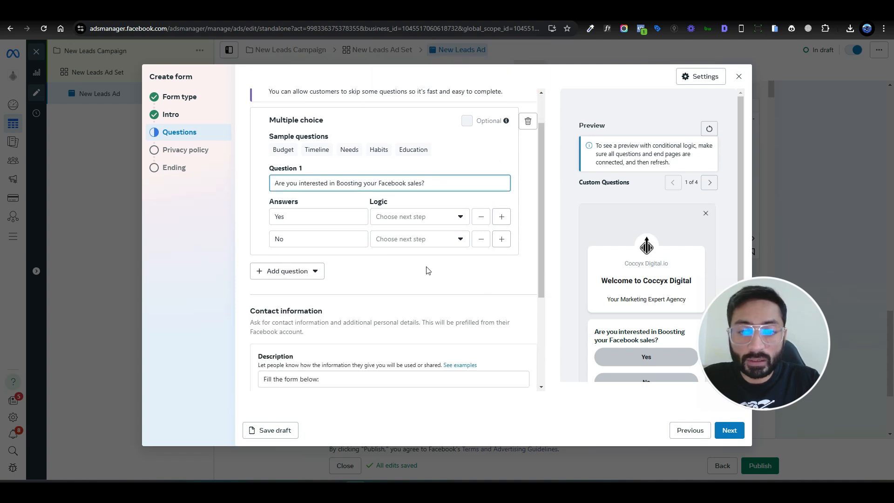
{"action": "left_click", "coordinate": [449, 246]}
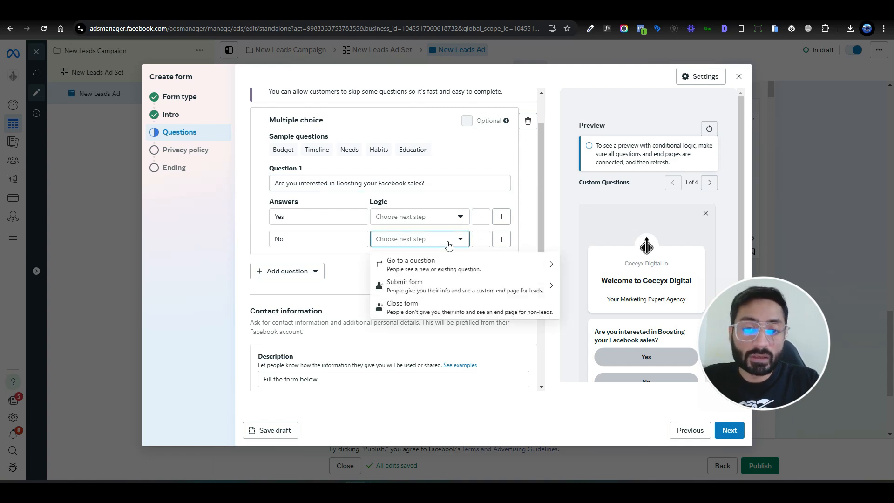
{"action": "left_click", "coordinate": [440, 311]}
{"action": "left_click", "coordinate": [459, 206]}
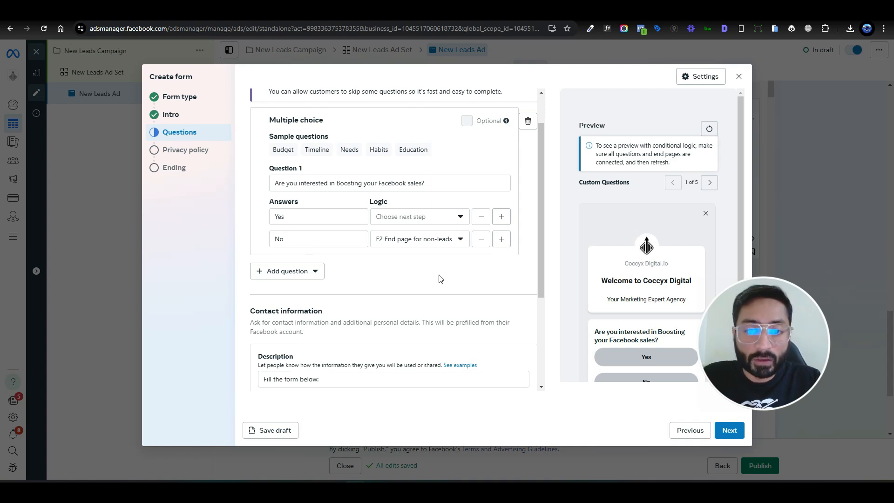
Step: Set the "Yes" answer's logic to Submit form with the E1 End page for leads and proceed to the privacy policy
{"action": "left_click", "coordinate": [435, 216]}
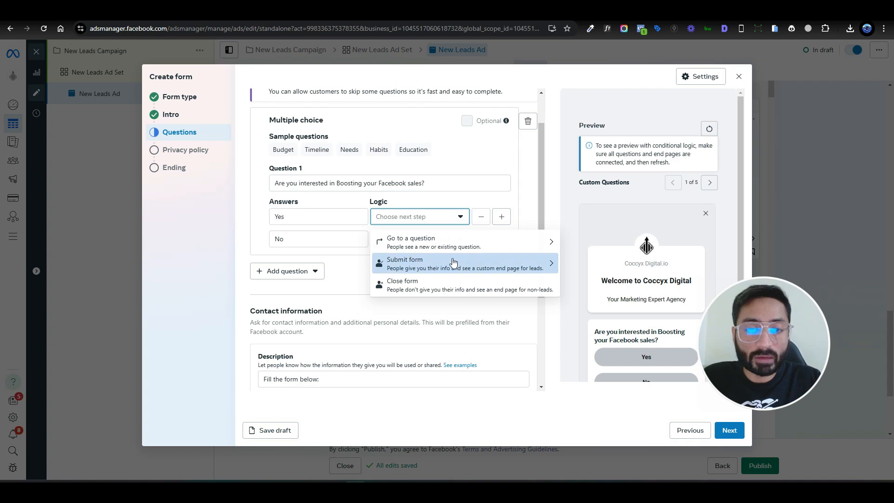
{"action": "left_click", "coordinate": [437, 264]}
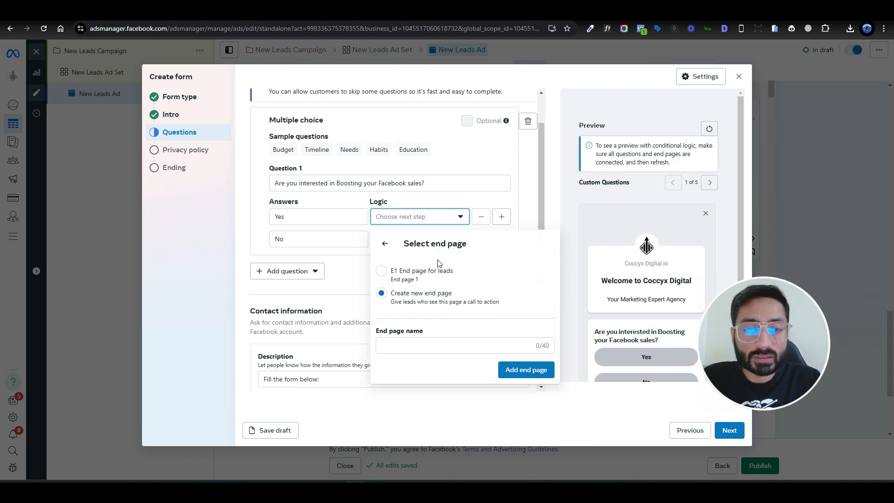
{"action": "left_click", "coordinate": [383, 271]}
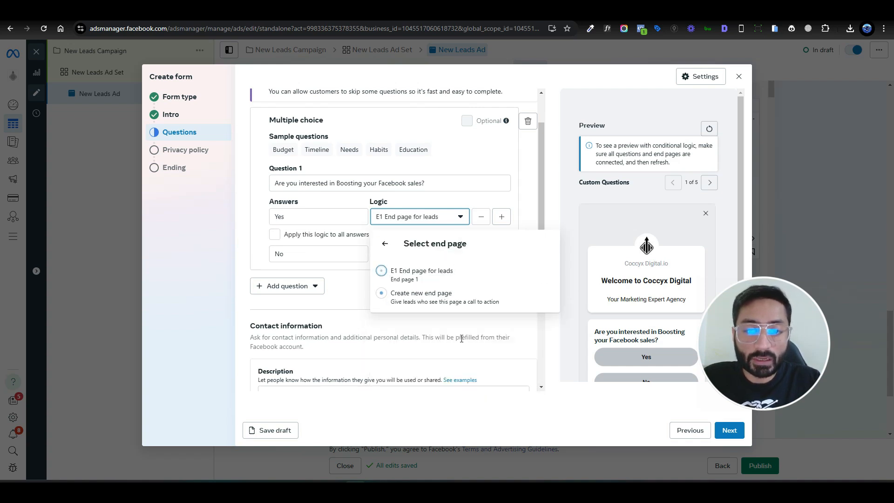
{"action": "left_click", "coordinate": [466, 205]}
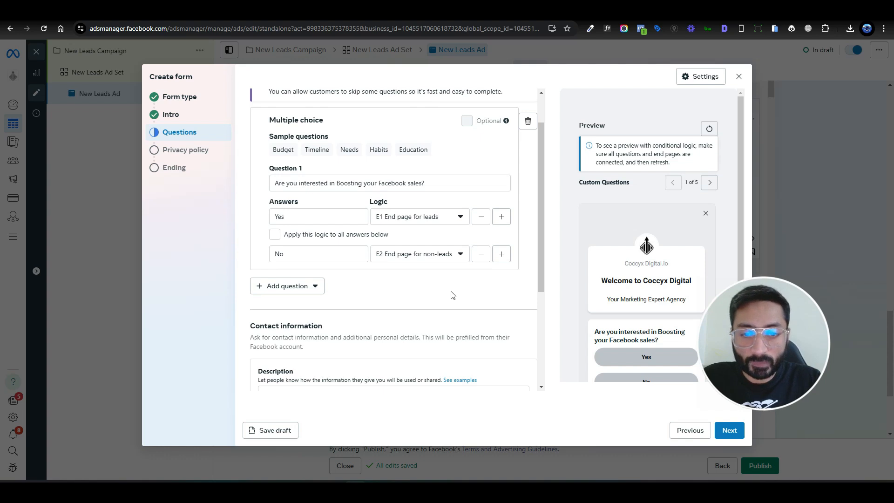
{"action": "scroll", "coordinate": [452, 295], "scroll_direction": "down", "scroll_amount": 2}
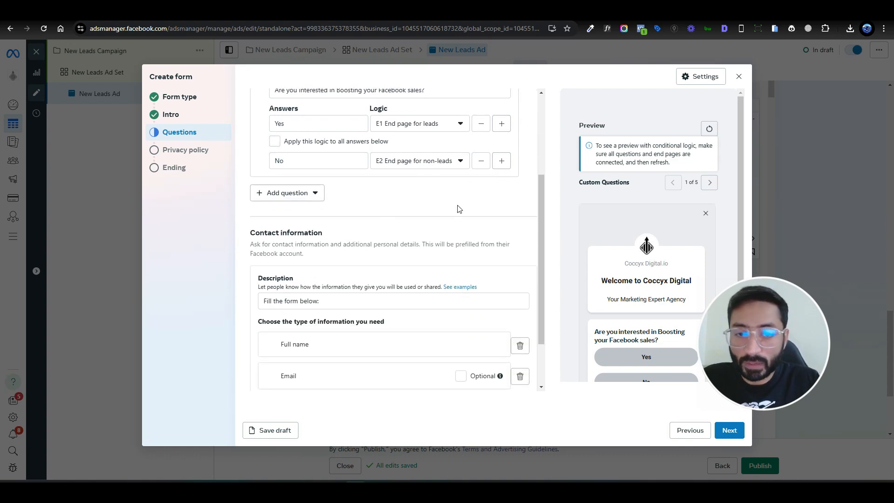
{"action": "scroll", "coordinate": [461, 220], "scroll_direction": "down", "scroll_amount": 2}
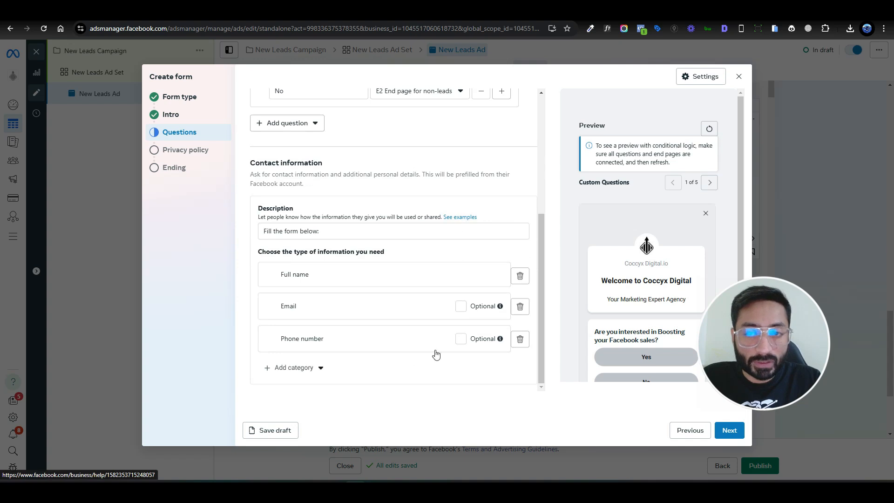
{"action": "left_click", "coordinate": [730, 427]}
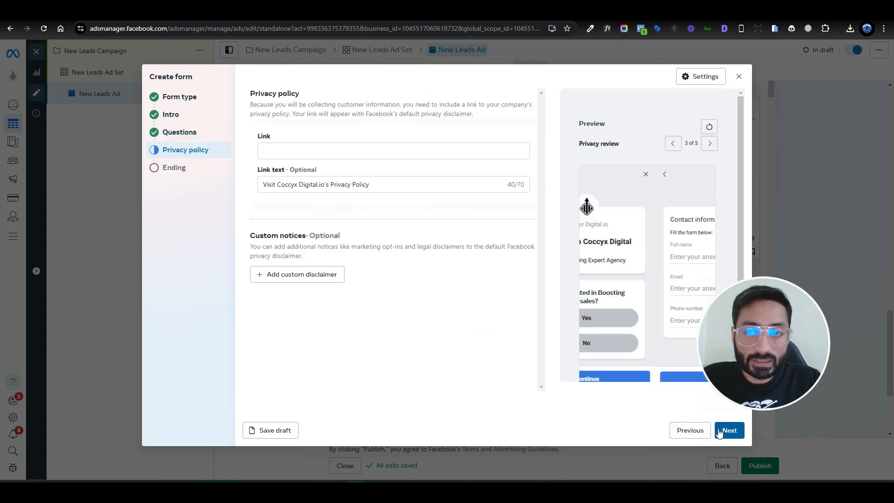
Step: Set the privacy policy link to coccyxdigital.io and proceed to the form's ending
{"action": "left_click", "coordinate": [278, 149]}
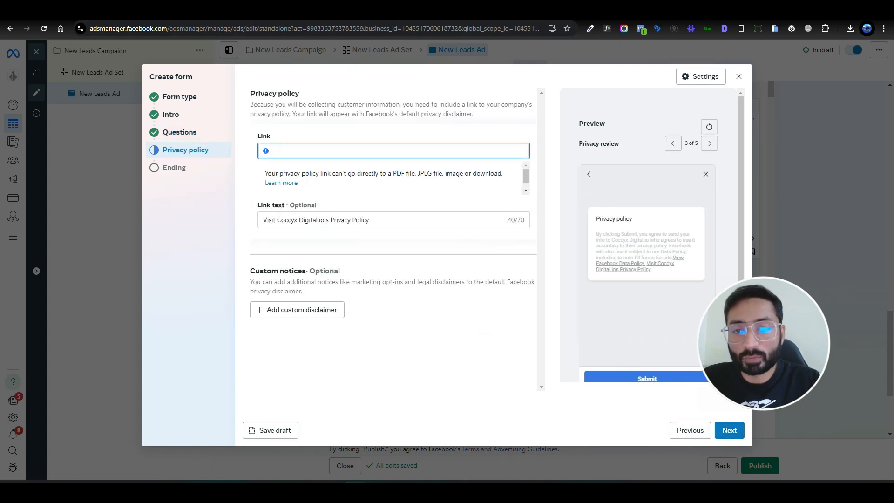
{"action": "type", "text": "co"}
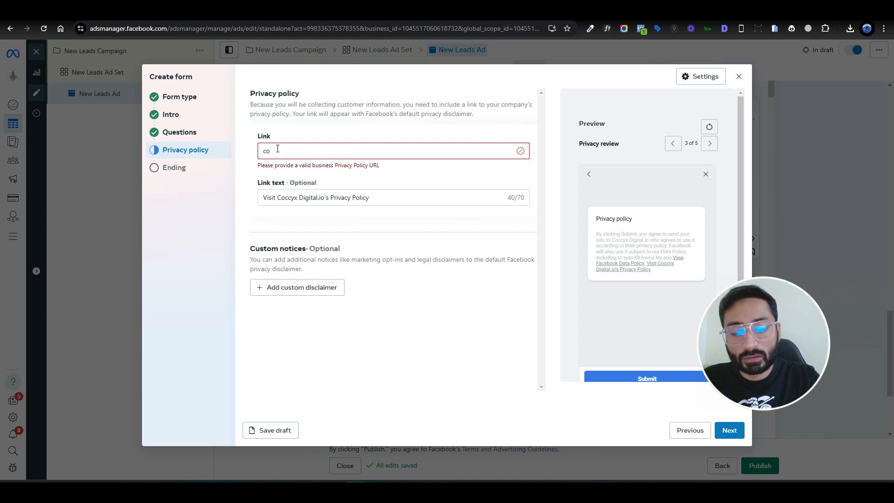
{"action": "type", "text": "ccyxdigital.com"}
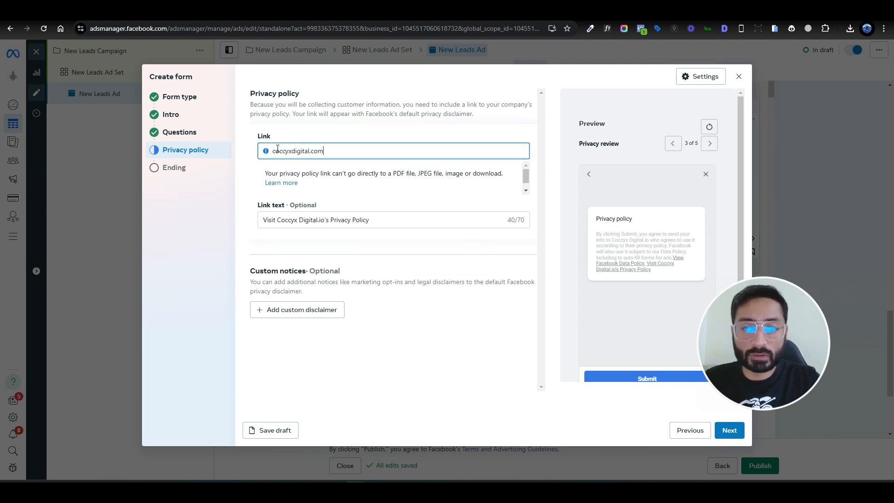
{"action": "key", "text": "shift+Left"}
{"action": "key", "text": "shift+Left"}
{"action": "type", "text": "io"}
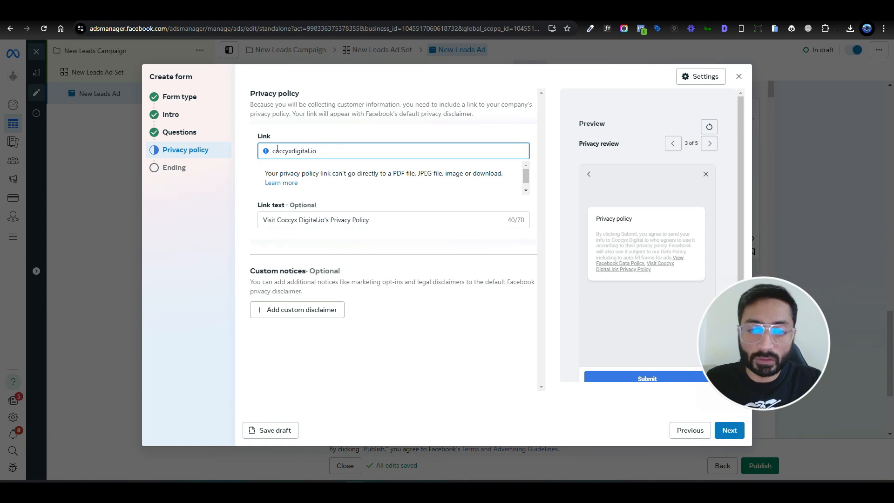
{"action": "left_click", "coordinate": [437, 354]}
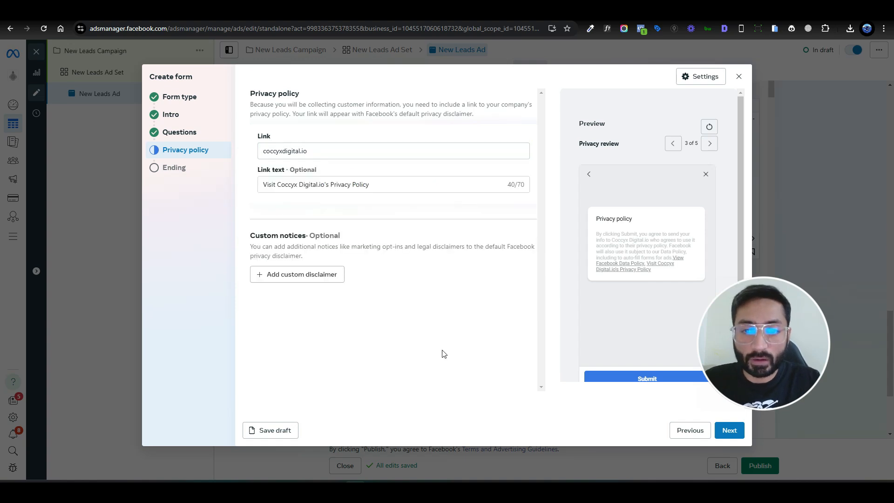
{"action": "left_click", "coordinate": [734, 431]}
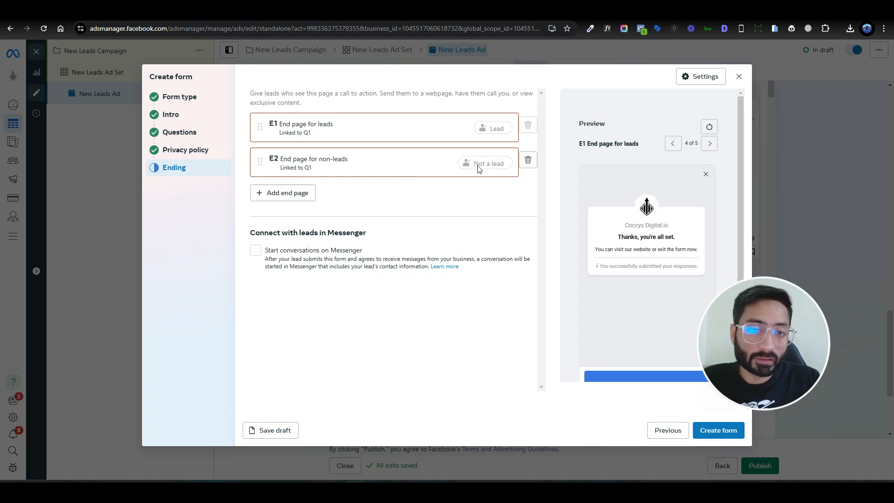
Step: Open the E1 End page for leads and set its website link to coccyxdigital.io
{"action": "left_click", "coordinate": [358, 134]}
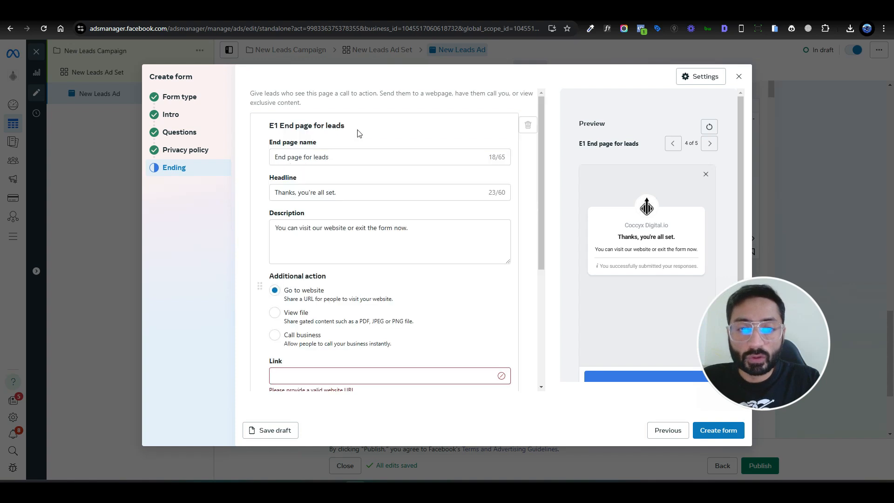
{"action": "left_click", "coordinate": [335, 373]}
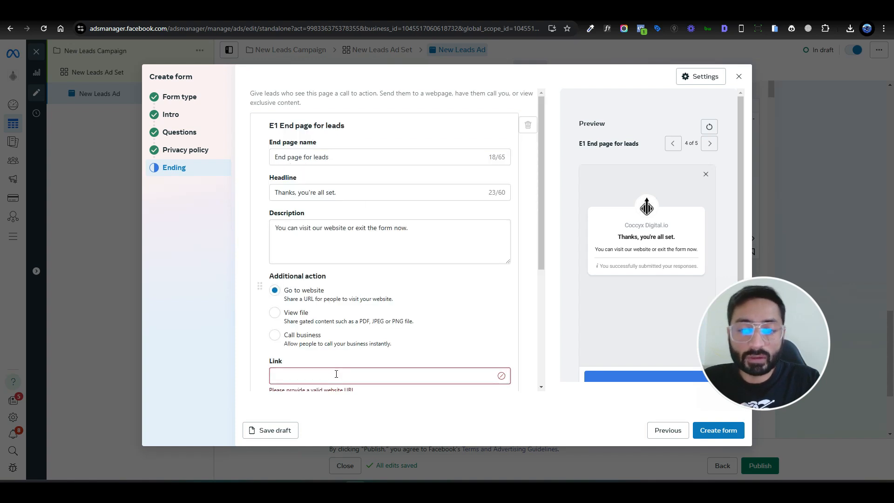
{"action": "type", "text": "cocc"}
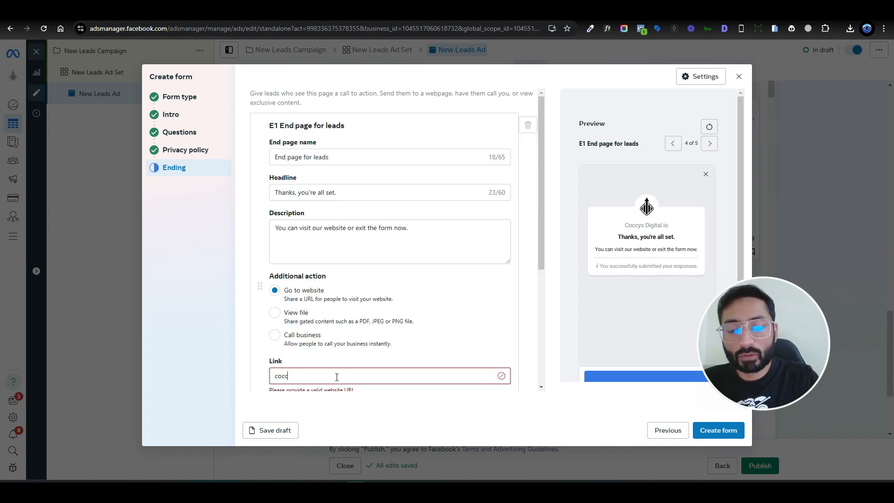
{"action": "type", "text": "yxdigital.io"}
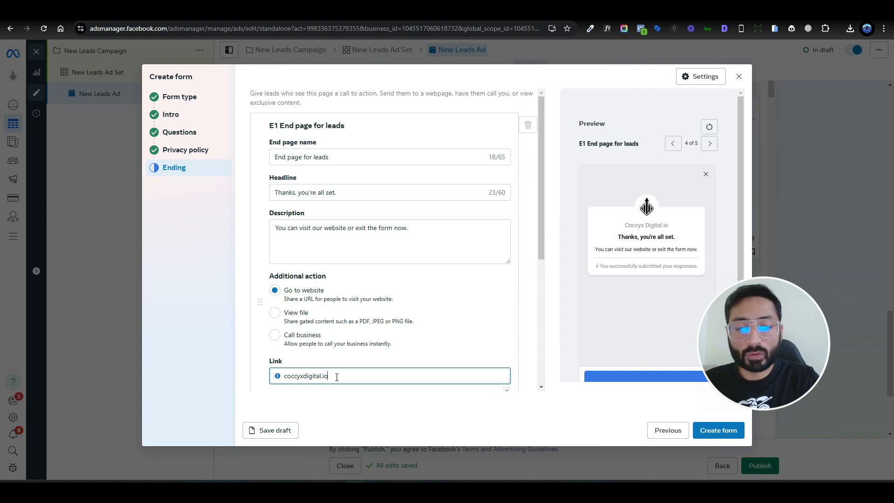
{"action": "scroll", "coordinate": [455, 309], "scroll_direction": "down", "scroll_amount": 3}
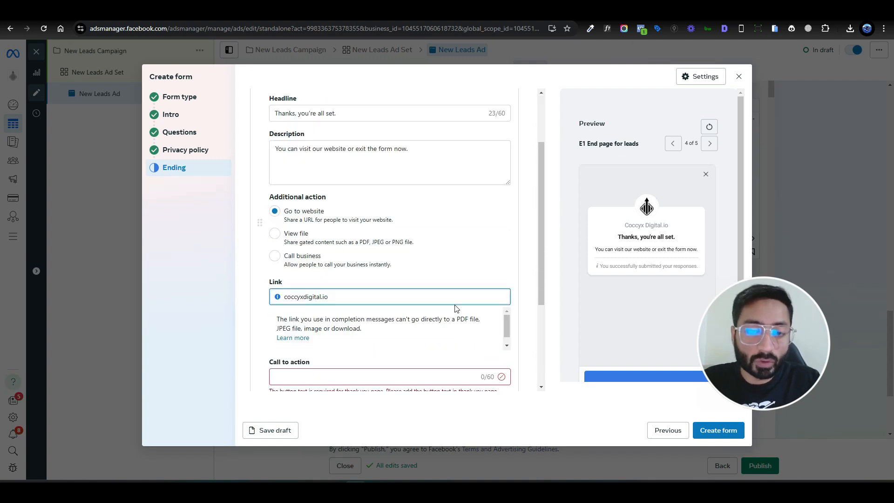
Step: Set the call to action of the E1 End page for leads to "Visit Out Website"
{"action": "scroll", "coordinate": [455, 199], "scroll_direction": "down", "scroll_amount": 1}
{"action": "left_click", "coordinate": [311, 270]}
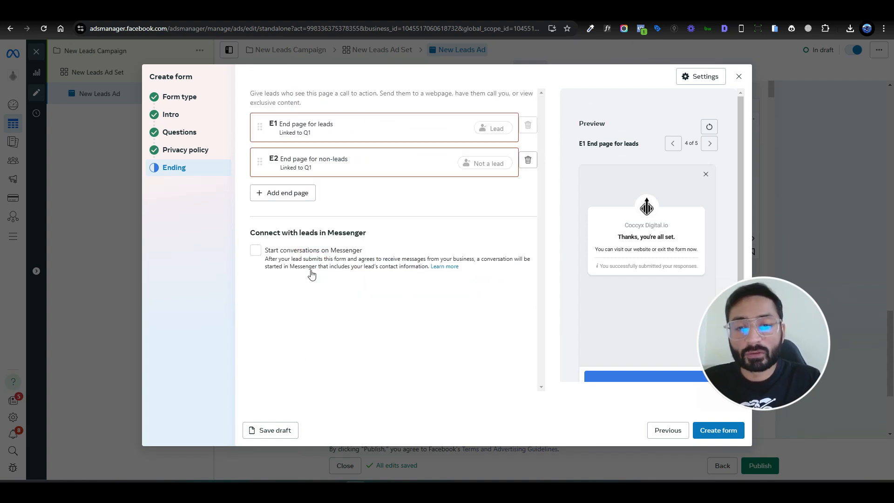
{"action": "left_click", "coordinate": [324, 133]}
{"action": "scroll", "coordinate": [357, 341], "scroll_direction": "down", "scroll_amount": 3}
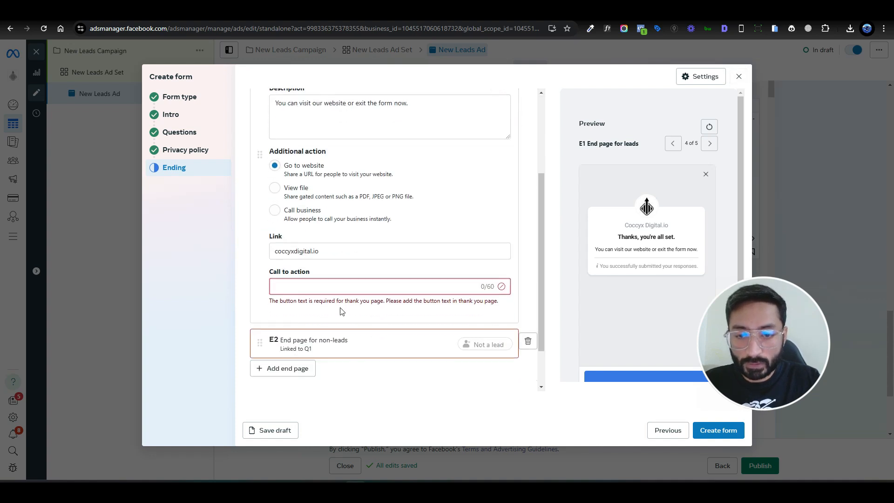
{"action": "type", "text": "Visit"}
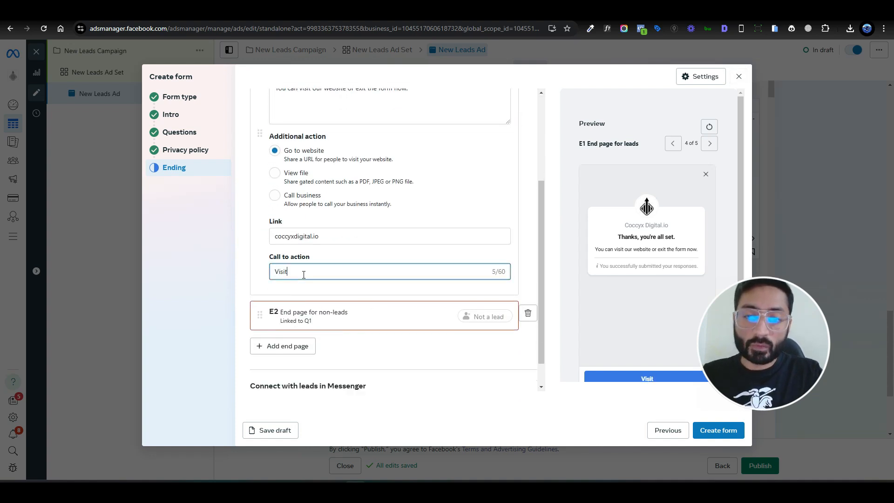
{"action": "type", "text": " Website"}
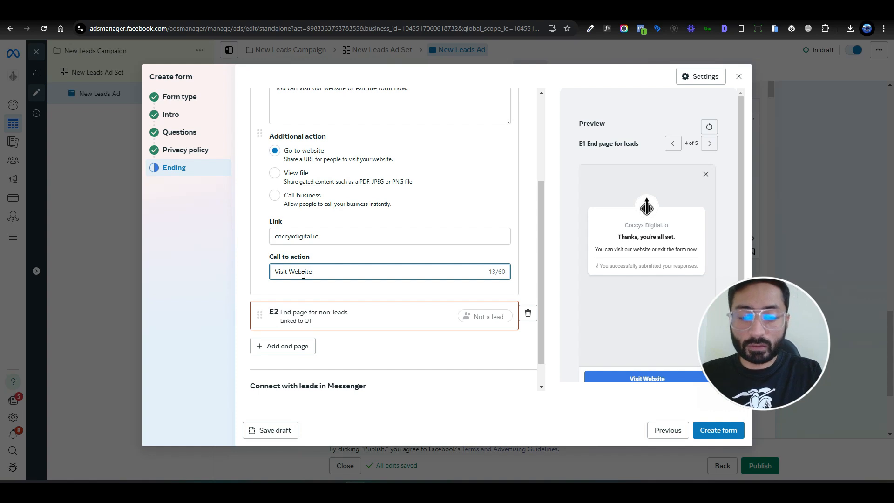
{"action": "type", "text": "Out"}
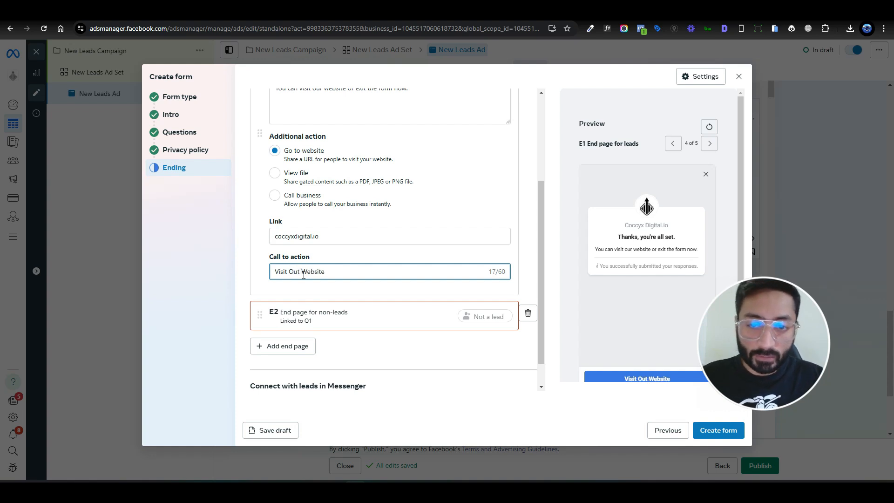
Step: Open the E2 End page for non-leads and set its link to coccyxdigital.io
{"action": "left_click", "coordinate": [368, 321]}
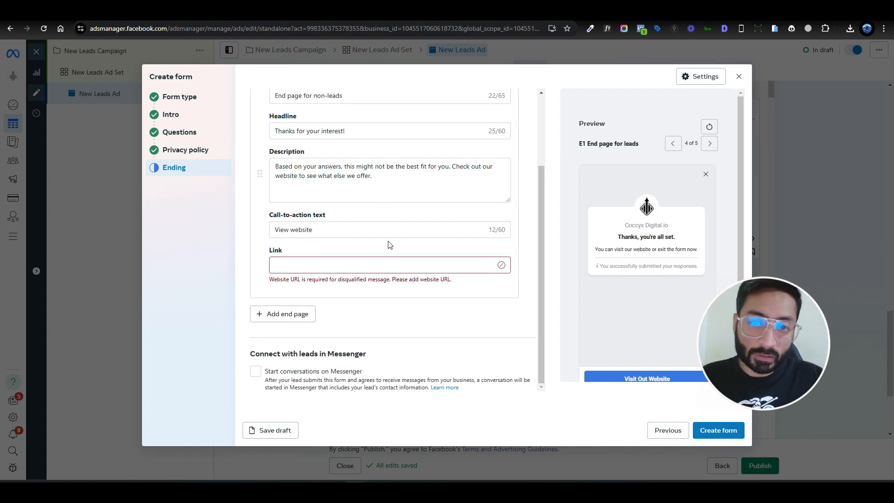
{"action": "scroll", "coordinate": [381, 280], "scroll_direction": "up", "scroll_amount": 2}
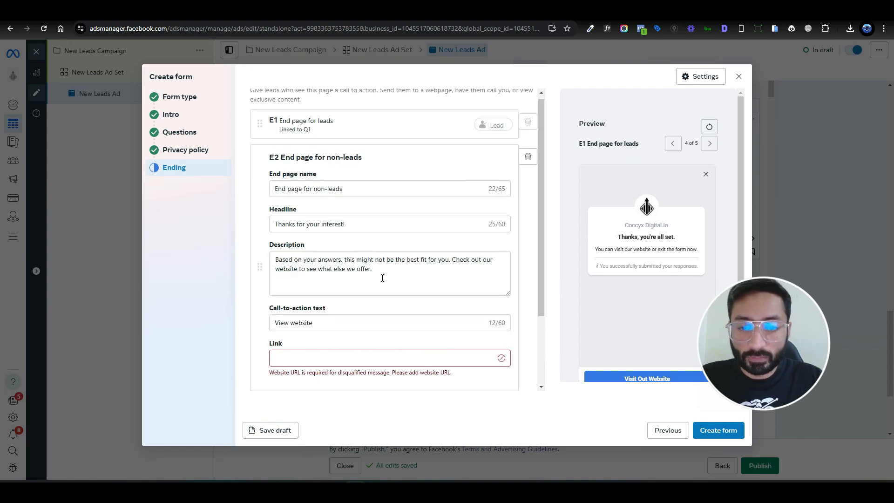
{"action": "left_click", "coordinate": [303, 360]}
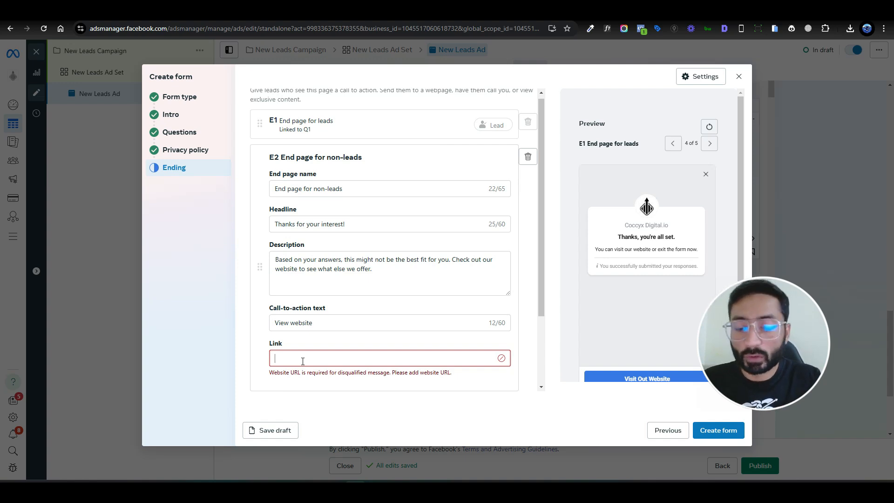
{"action": "type", "text": "coccyx"}
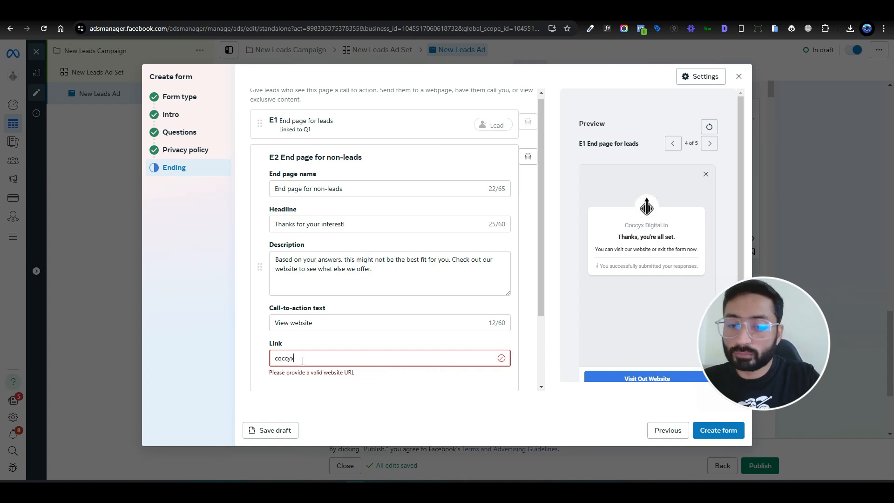
{"action": "type", "text": "dogota"}
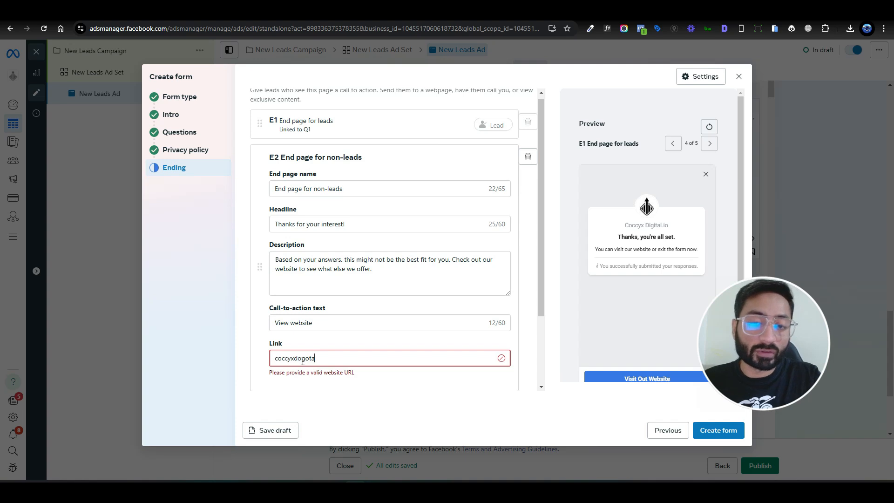
{"action": "key", "text": "BackSpace"}
{"action": "key", "text": "BackSpace"}
{"action": "key", "text": "BackSpace"}
{"action": "key", "text": "BackSpace"}
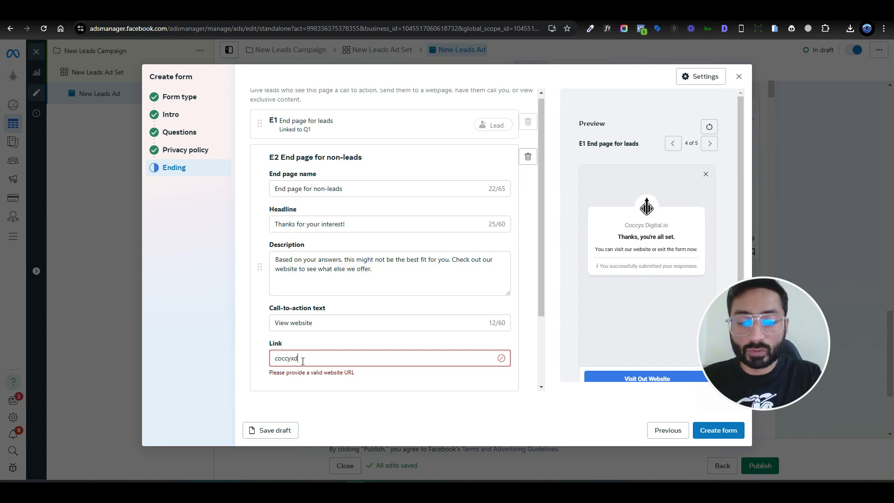
{"action": "type", "text": "igital.io"}
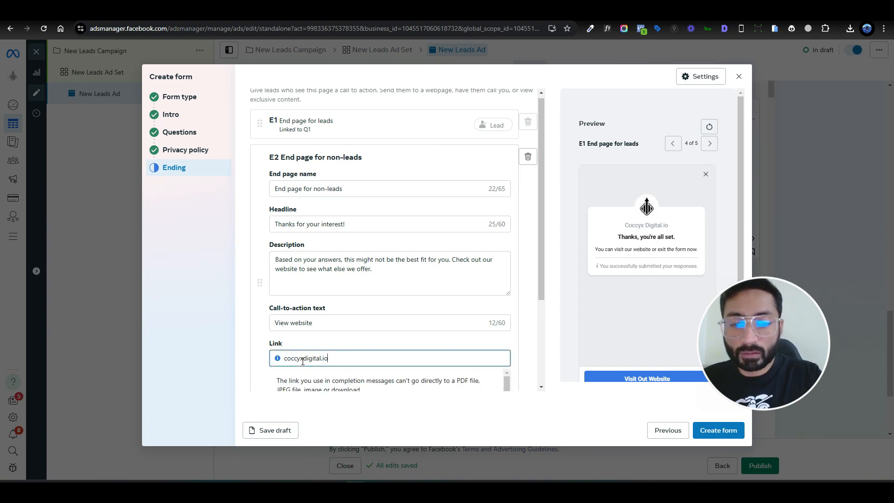
{"action": "left_click", "coordinate": [336, 346]}
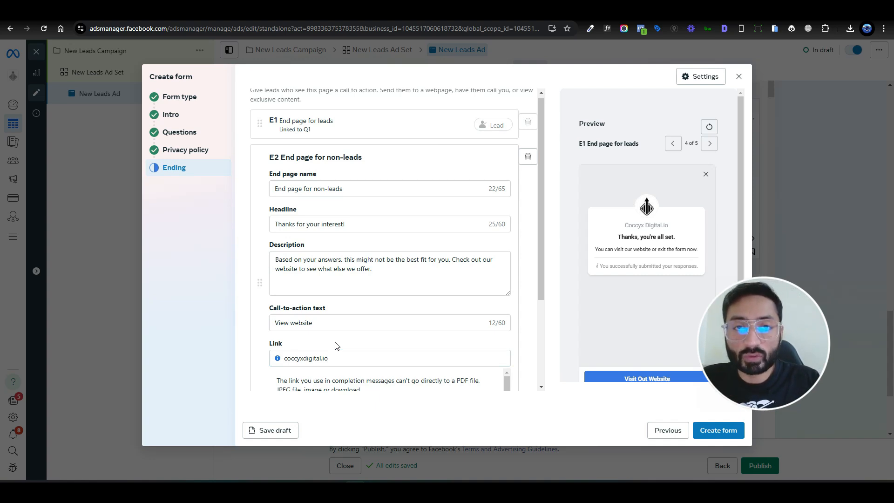
Step: Check the E2 End page's description and create the instant form
{"action": "scroll", "coordinate": [336, 345], "scroll_direction": "down", "scroll_amount": 1}
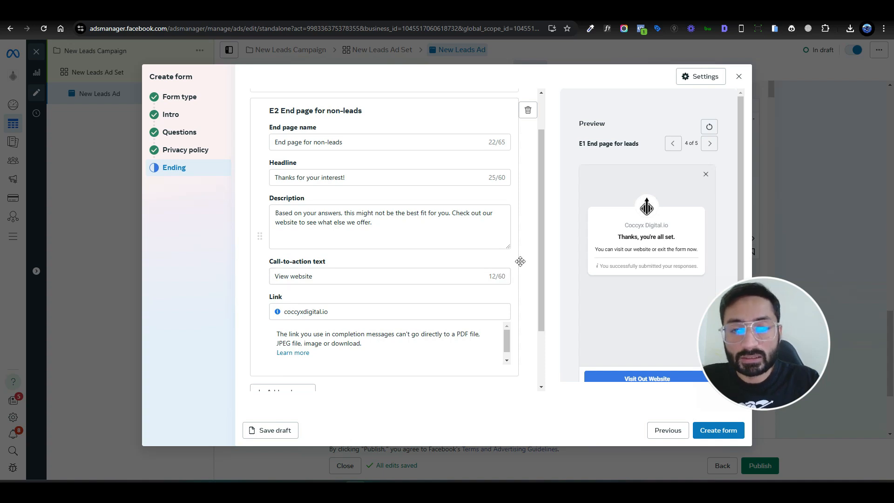
{"action": "scroll", "coordinate": [520, 261], "scroll_direction": "down", "scroll_amount": 1}
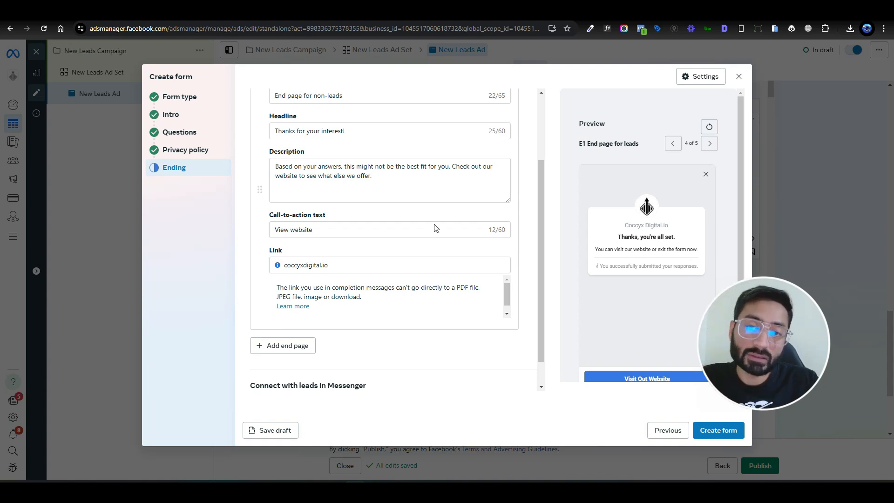
{"action": "left_click", "coordinate": [366, 177]}
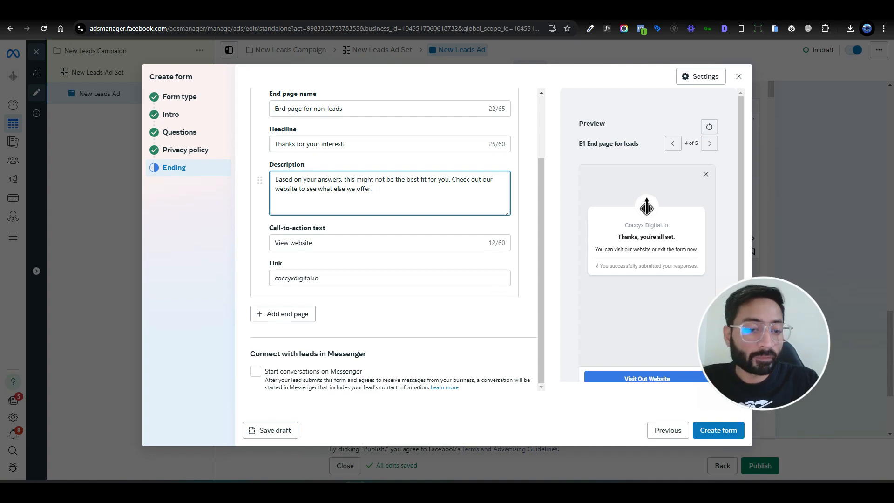
{"action": "left_click", "coordinate": [712, 436]}
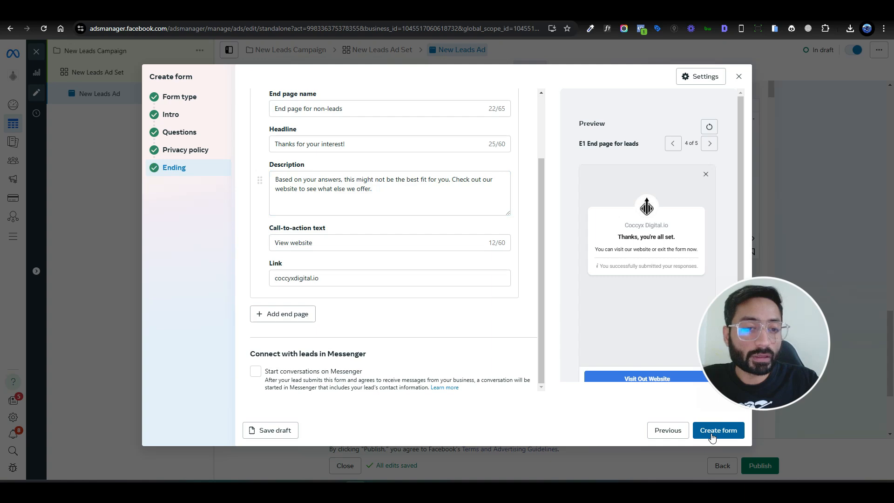
{"action": "left_click", "coordinate": [713, 436]}
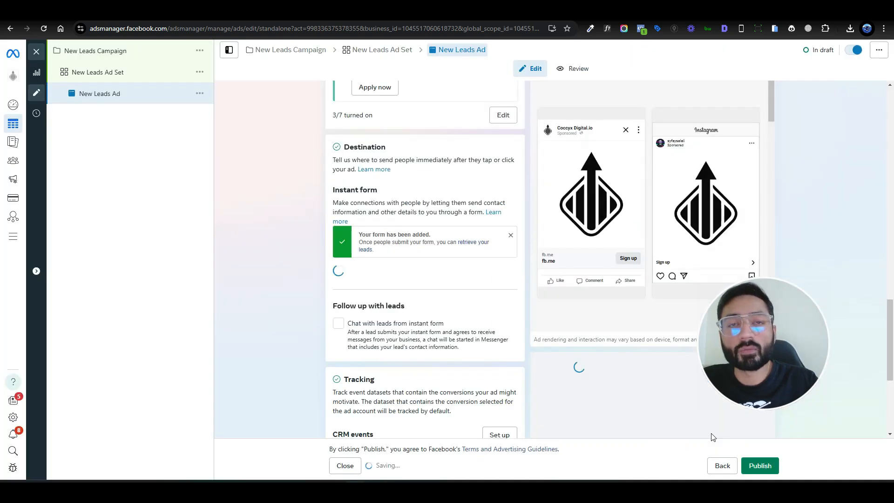
Step: Turn on "Chat with leads from instant form" as the ad's follow-up with leads and look over the lead delivery and tracking settings
{"action": "scroll", "coordinate": [275, 317], "scroll_direction": "down", "scroll_amount": 1}
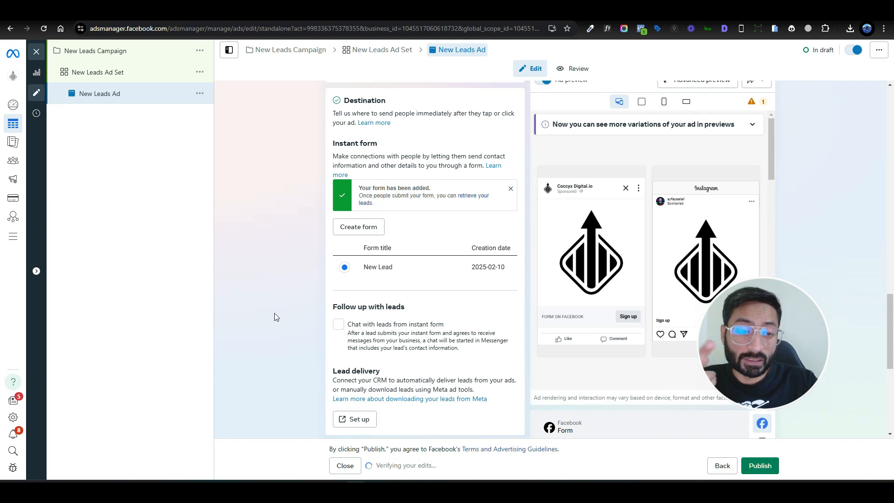
{"action": "left_click", "coordinate": [339, 324]}
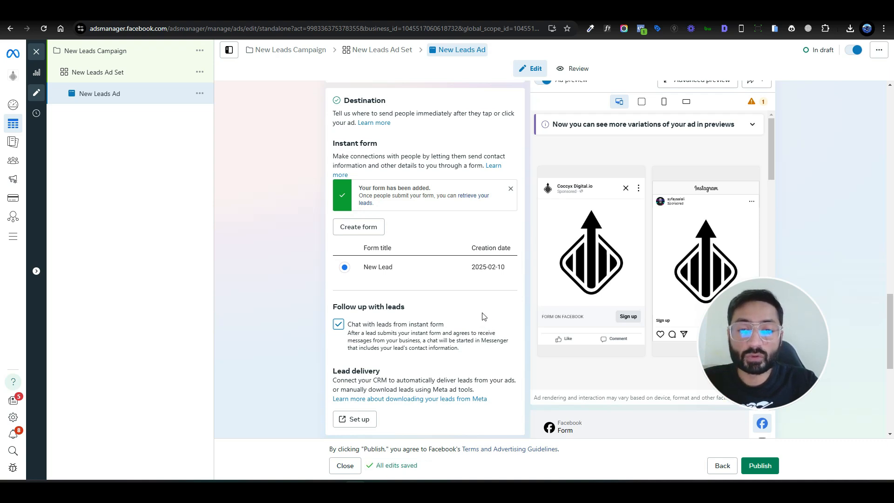
{"action": "scroll", "coordinate": [482, 317], "scroll_direction": "down", "scroll_amount": 2}
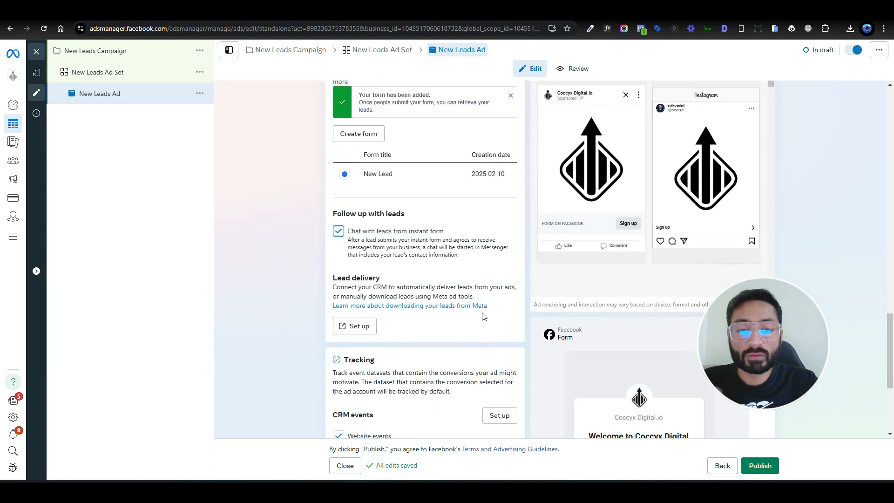
{"action": "scroll", "coordinate": [483, 317], "scroll_direction": "down", "scroll_amount": 1}
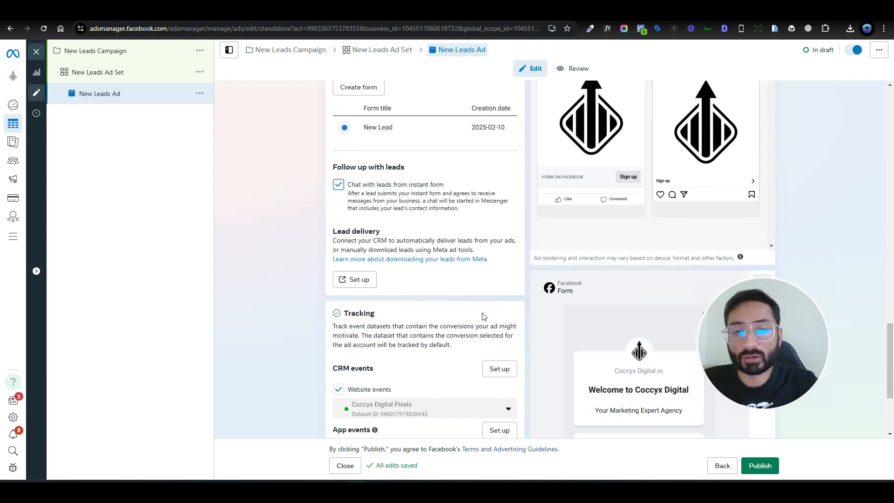
{"action": "scroll", "coordinate": [482, 316], "scroll_direction": "up", "scroll_amount": 2}
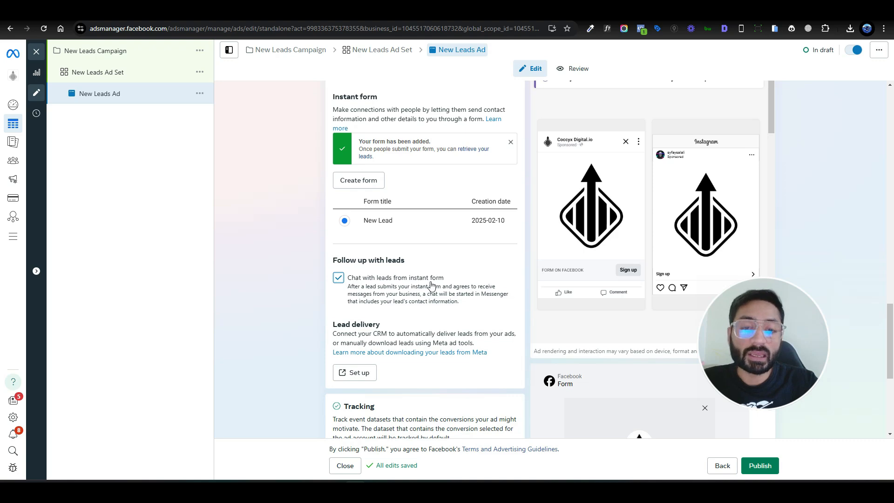
{"action": "scroll", "coordinate": [430, 285], "scroll_direction": "down", "scroll_amount": 4}
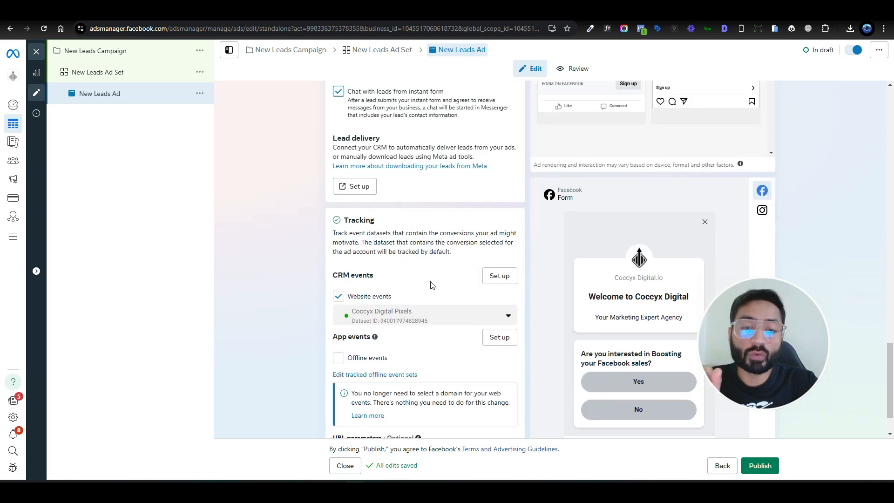
{"action": "scroll", "coordinate": [432, 283], "scroll_direction": "up", "scroll_amount": 5}
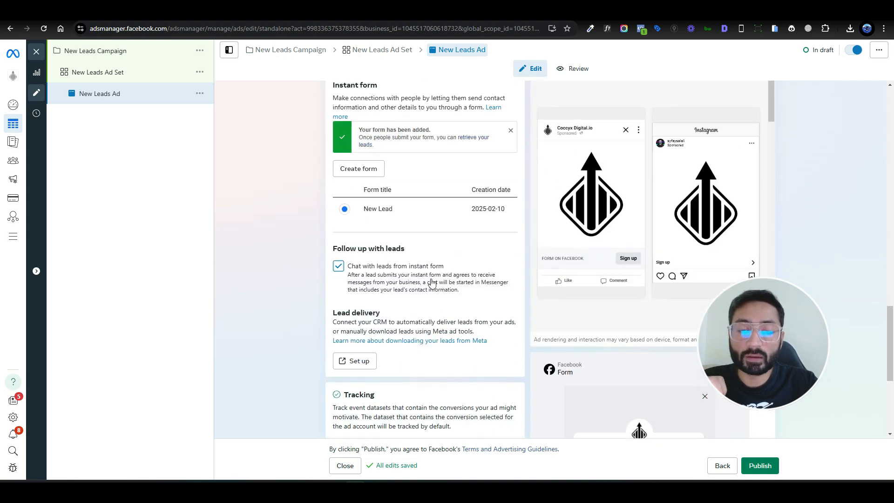
Step: In the Facebook form preview, answer "Yes" to the question and advance to the contact information page
{"action": "scroll", "coordinate": [432, 283], "scroll_direction": "up", "scroll_amount": 1}
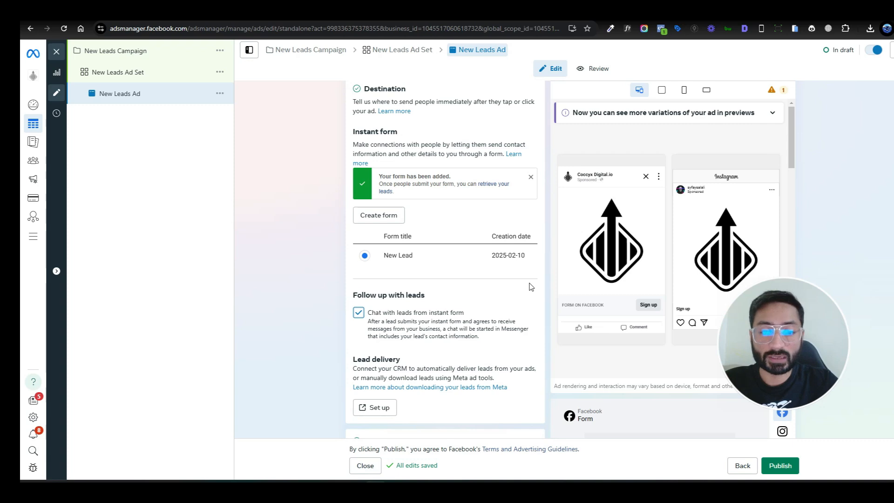
{"action": "scroll", "coordinate": [530, 286], "scroll_direction": "down", "scroll_amount": 2}
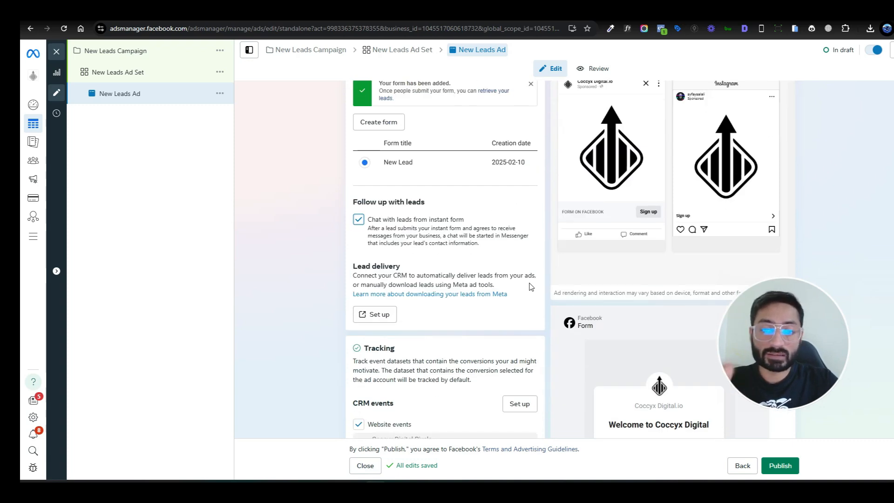
{"action": "scroll", "coordinate": [503, 231], "scroll_direction": "down", "scroll_amount": 4}
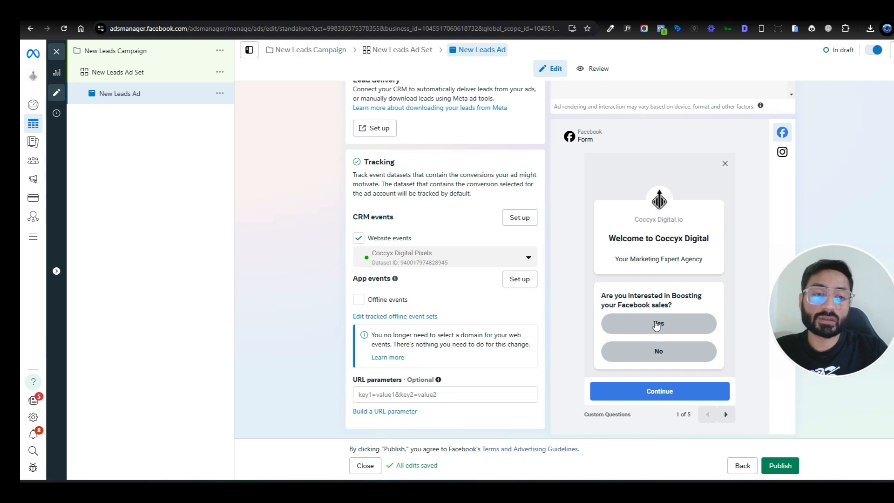
{"action": "left_click", "coordinate": [657, 325]}
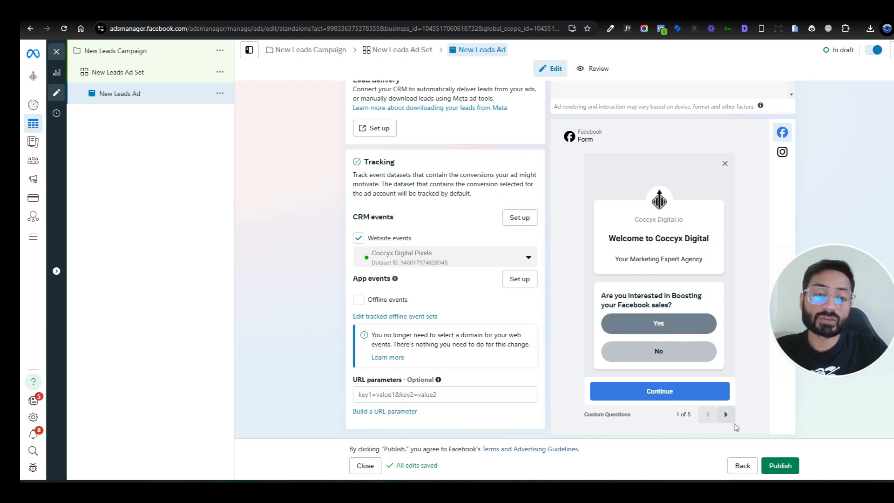
{"action": "left_click", "coordinate": [725, 414]}
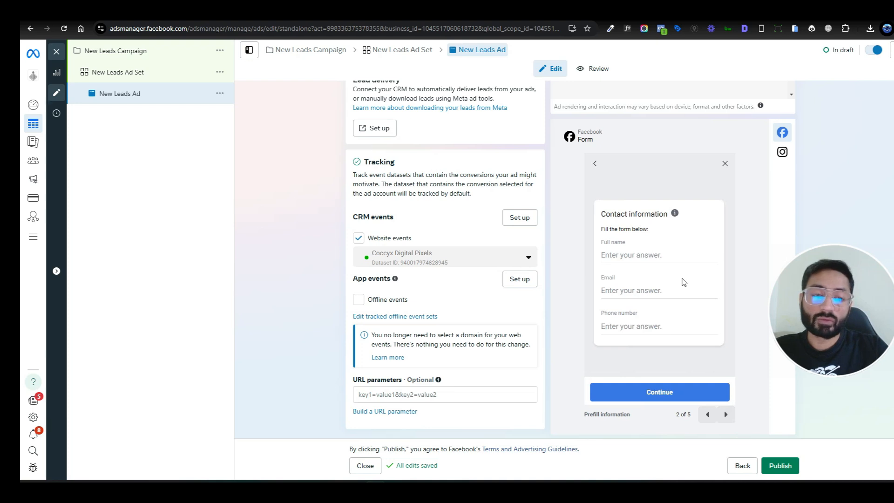
Step: Preview the form's privacy review page and the E1 End page for leads, and return to the custom question page
{"action": "left_click", "coordinate": [725, 414]}
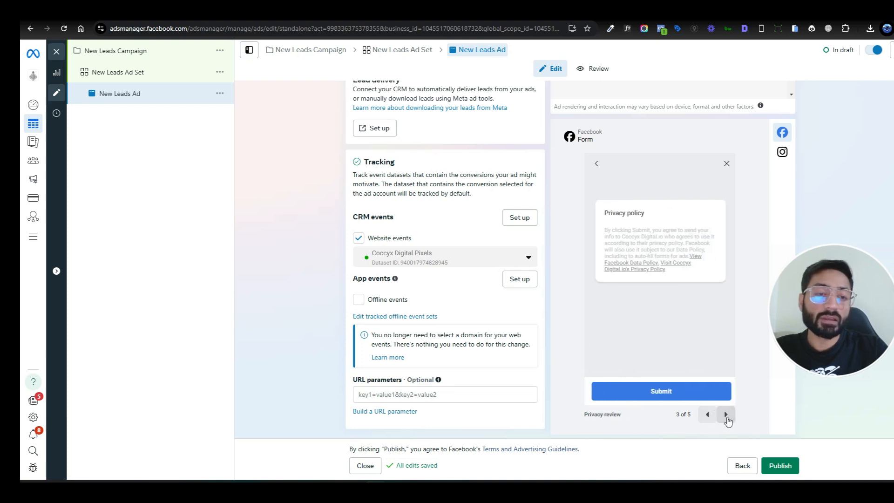
{"action": "left_click", "coordinate": [726, 415]}
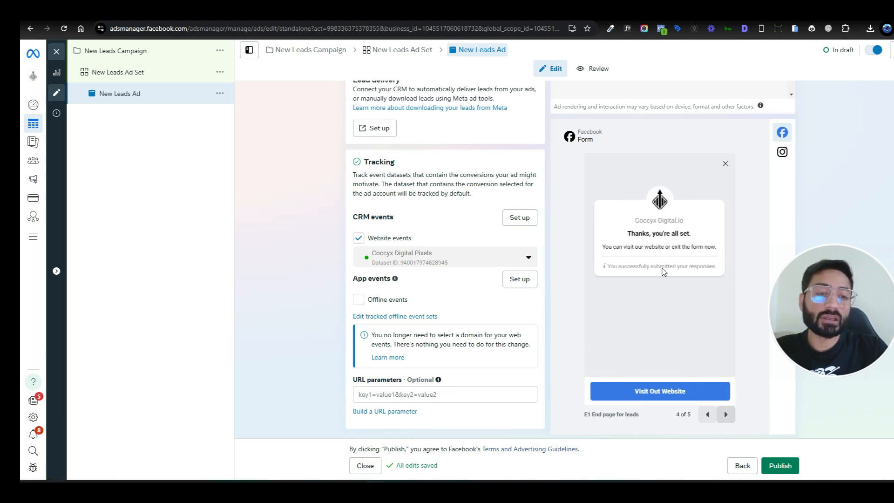
{"action": "left_click", "coordinate": [708, 414]}
{"action": "left_click", "coordinate": [708, 414]}
{"action": "left_click", "coordinate": [707, 414]}
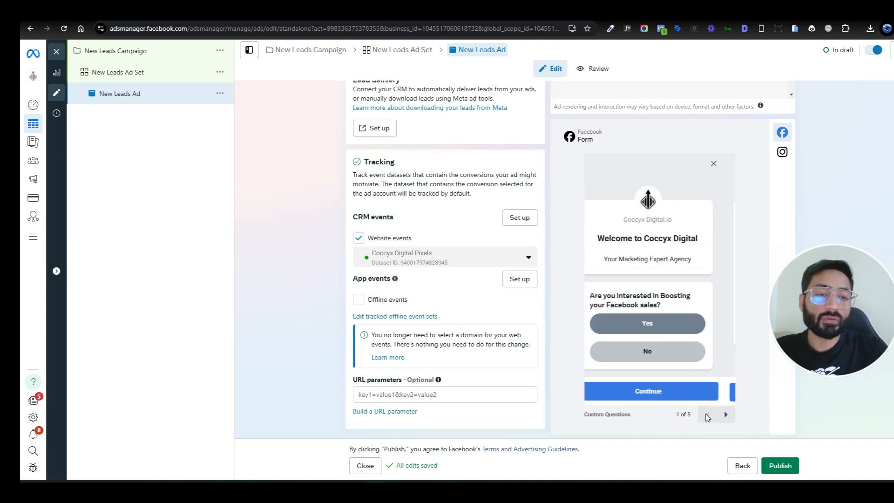
Step: Answer "No" to the question about boosting Facebook sales and step through the form preview to the E1 End page for leads
{"action": "left_click", "coordinate": [666, 349]}
{"action": "left_click", "coordinate": [725, 414]}
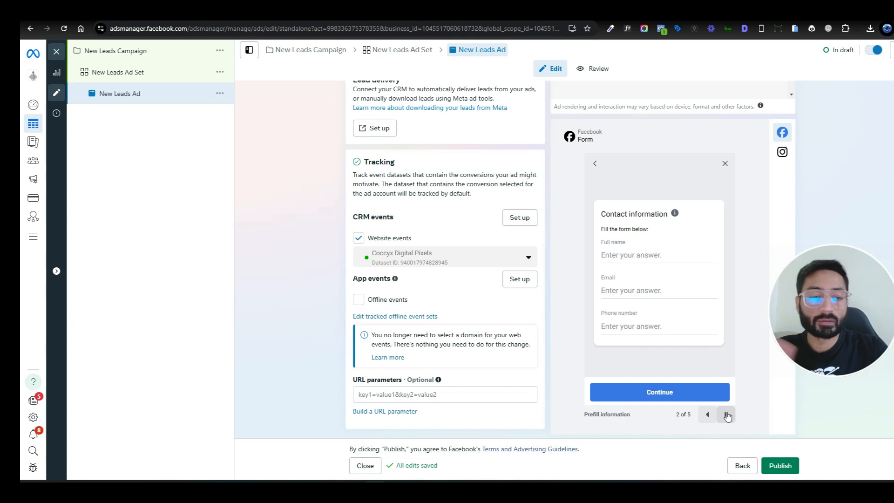
{"action": "left_click", "coordinate": [712, 415]}
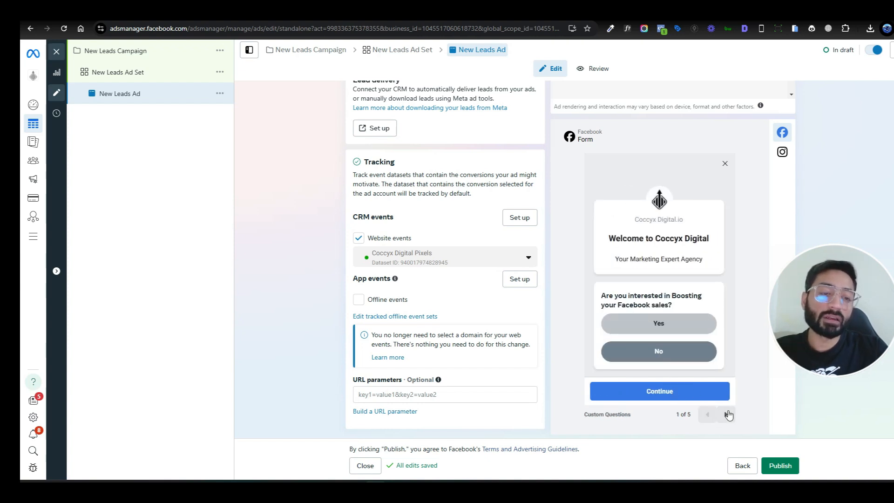
{"action": "left_click", "coordinate": [726, 414]}
{"action": "left_click", "coordinate": [726, 415]}
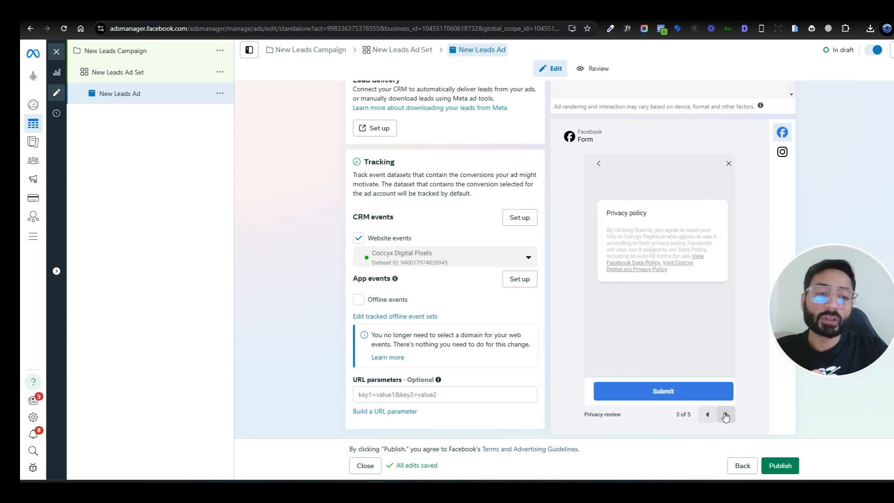
{"action": "left_click", "coordinate": [725, 414]}
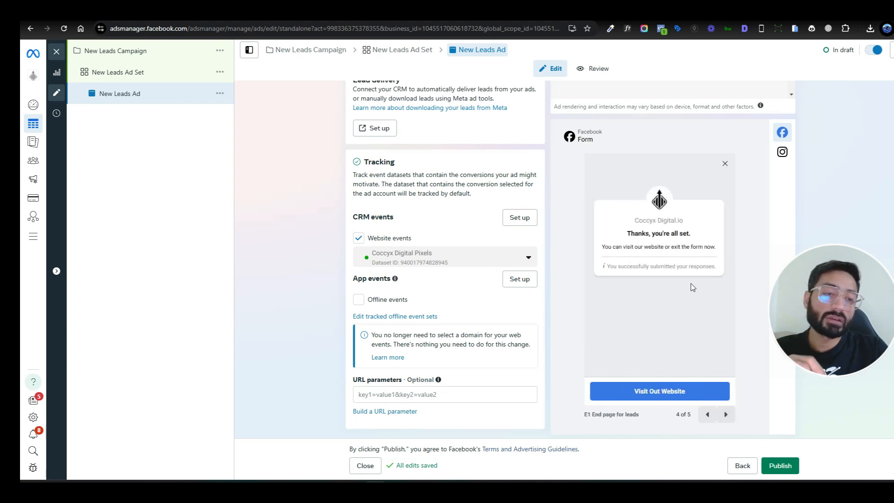